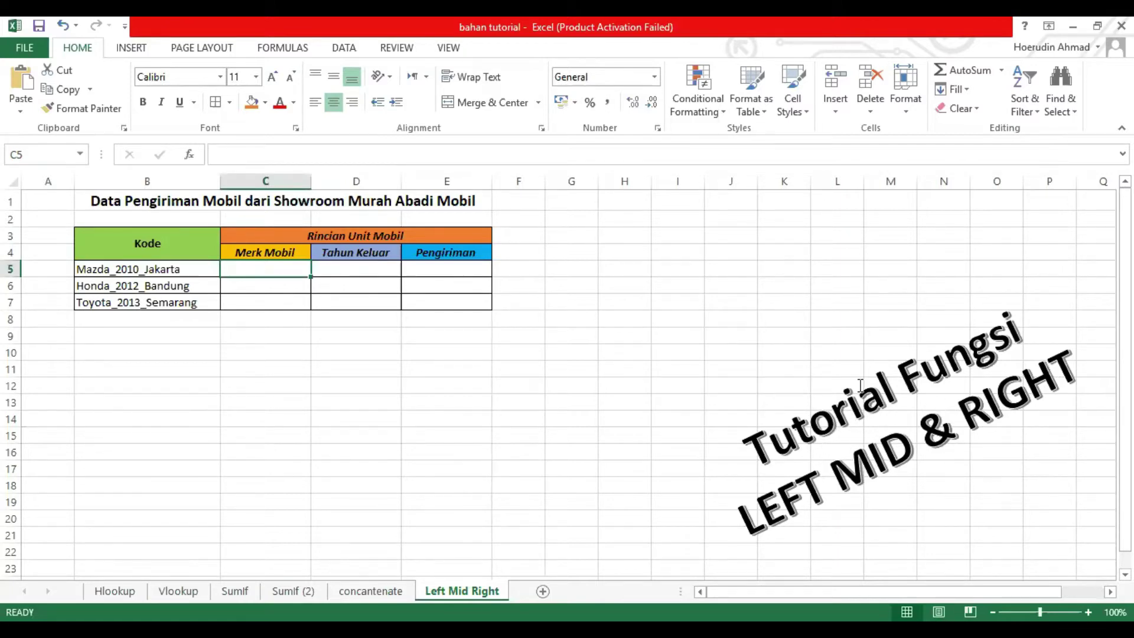
# Point out the Kode column B and the Merk Mobil column C in the table
pyautogui.click(506, 414)
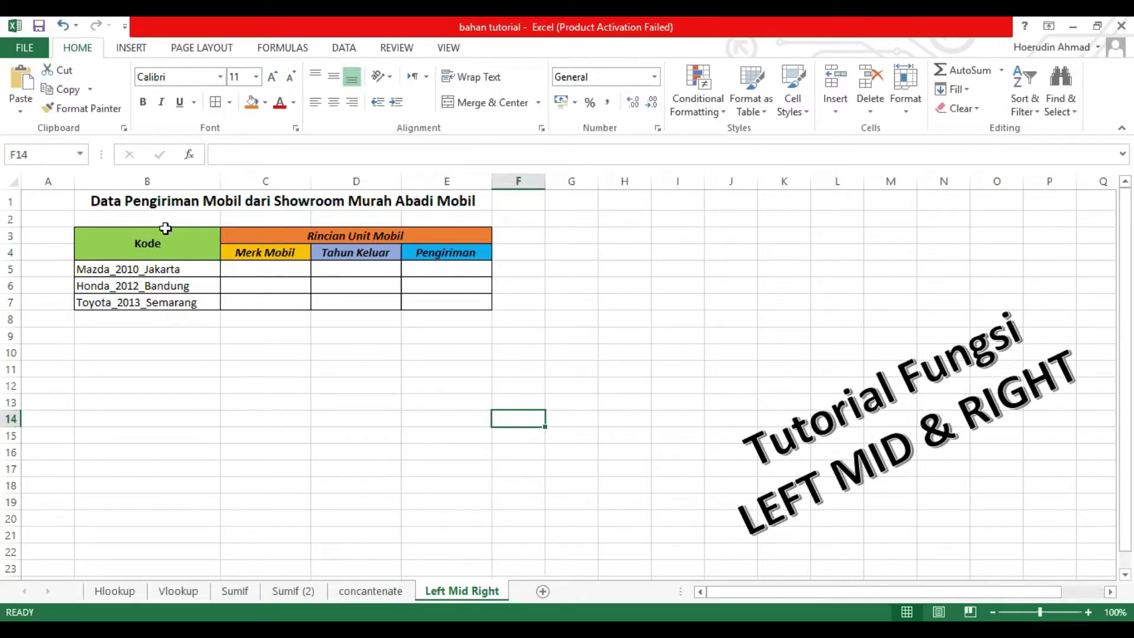
pyautogui.click(188, 353)
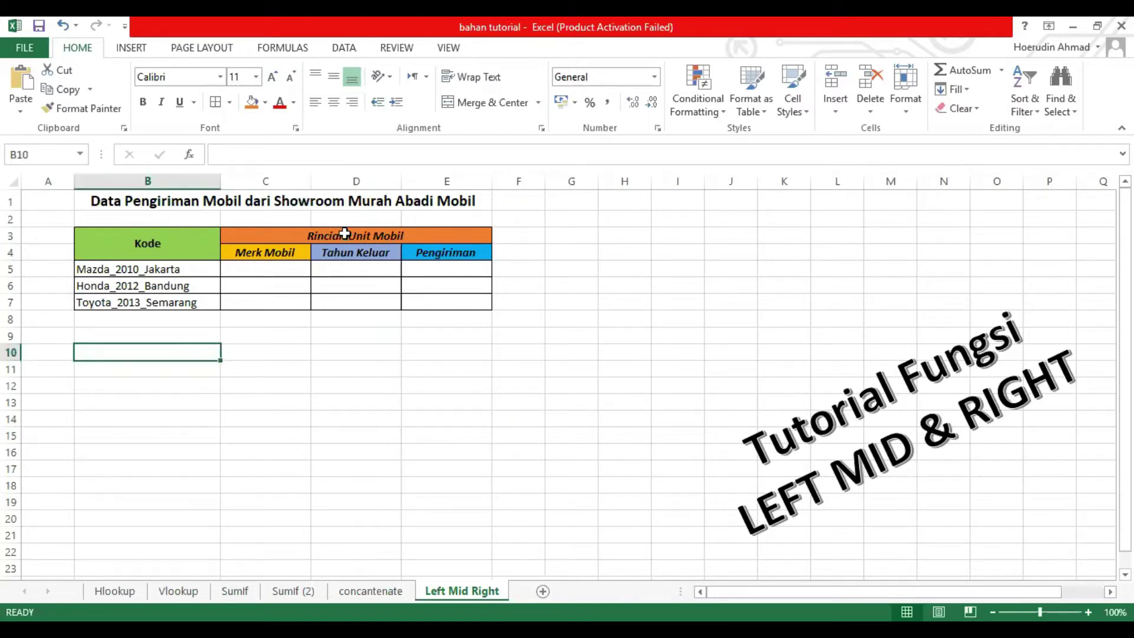
pyautogui.click(322, 334)
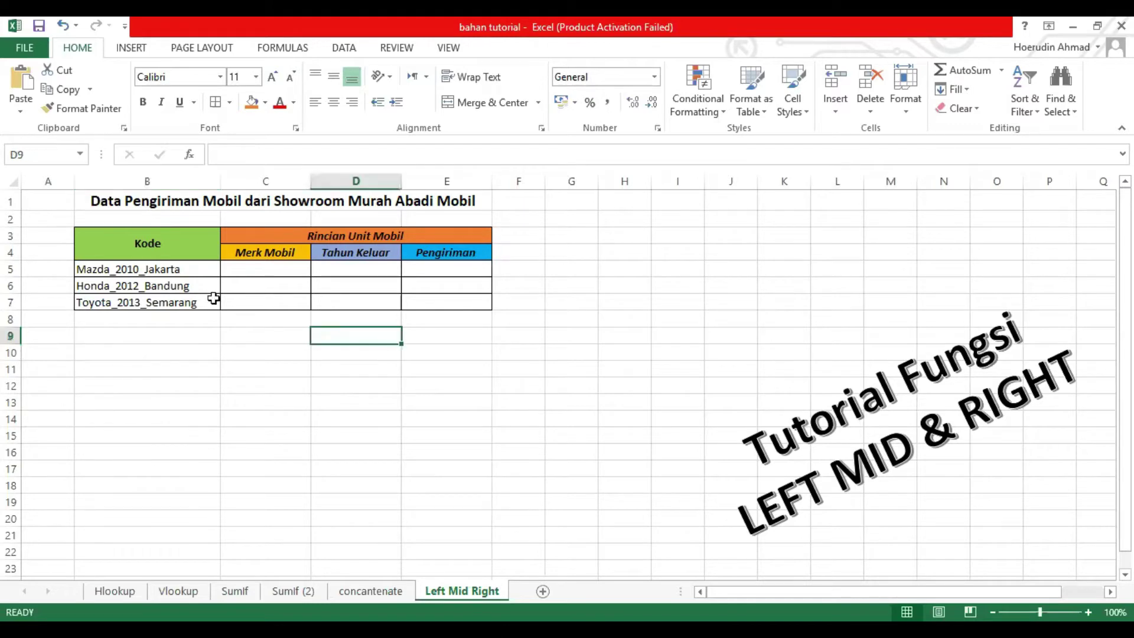
pyautogui.click(168, 259)
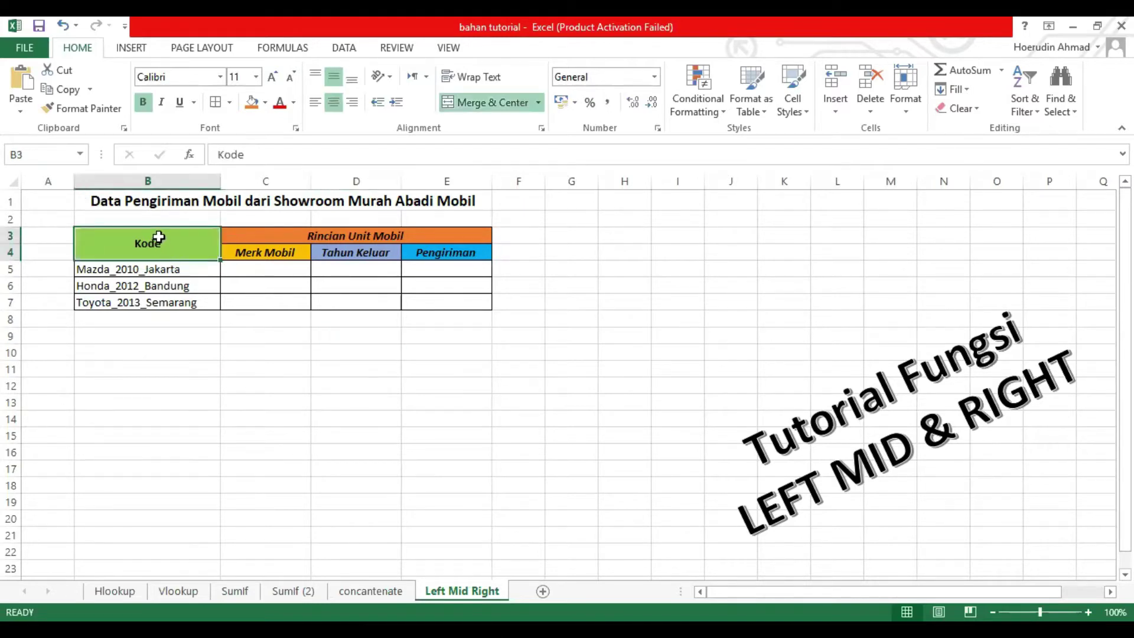
pyautogui.click(149, 181)
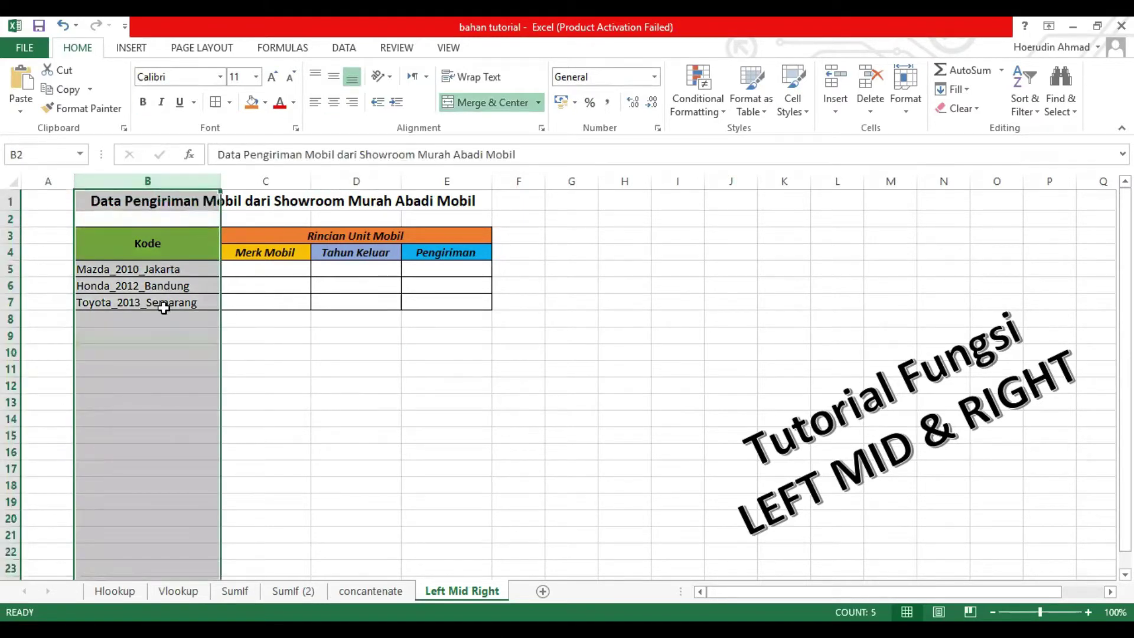
pyautogui.click(282, 365)
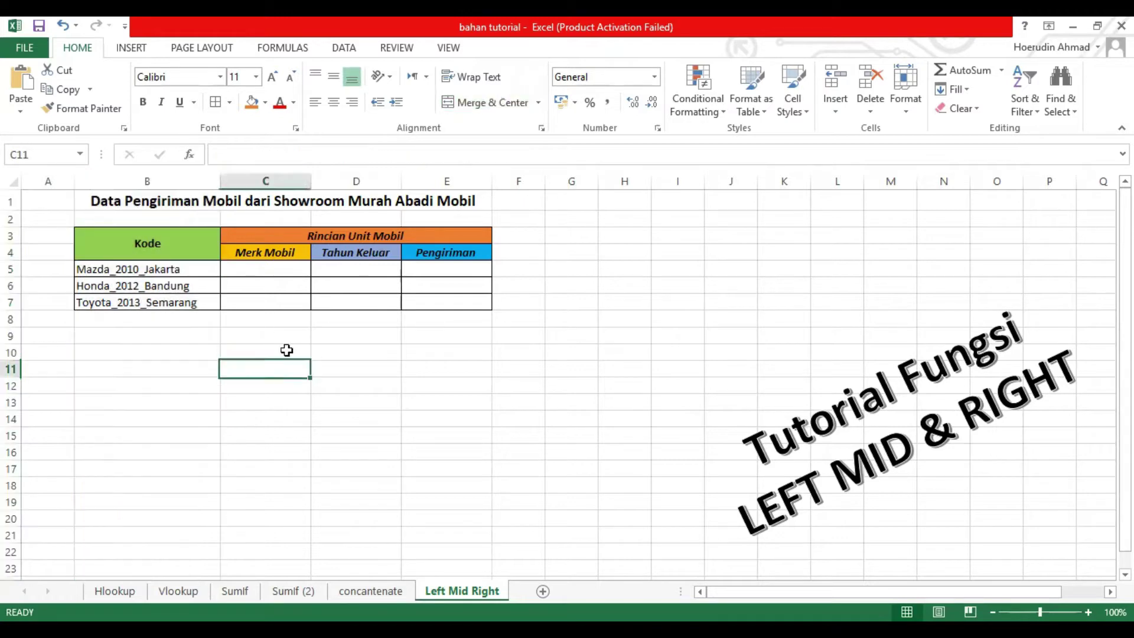
pyautogui.click(271, 177)
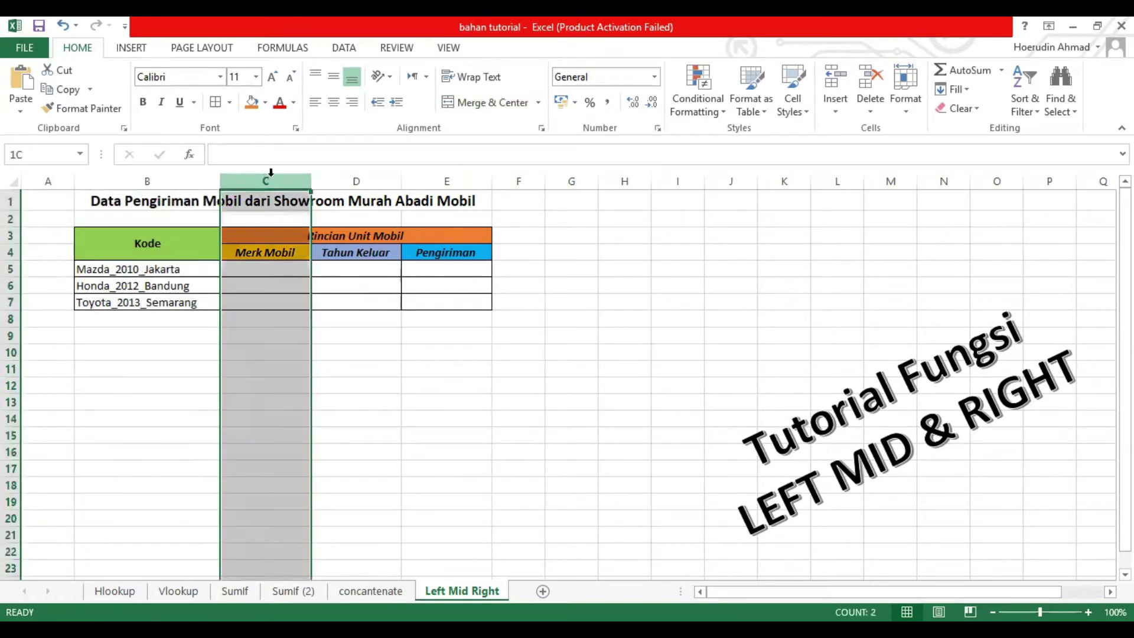
pyautogui.click(418, 366)
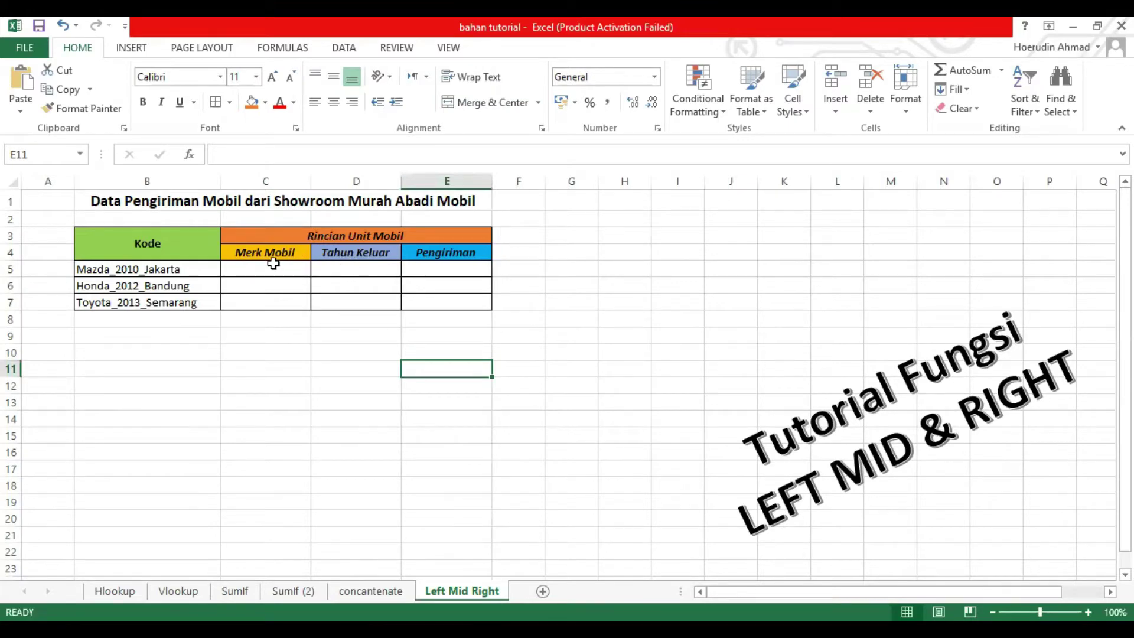
pyautogui.click(325, 385)
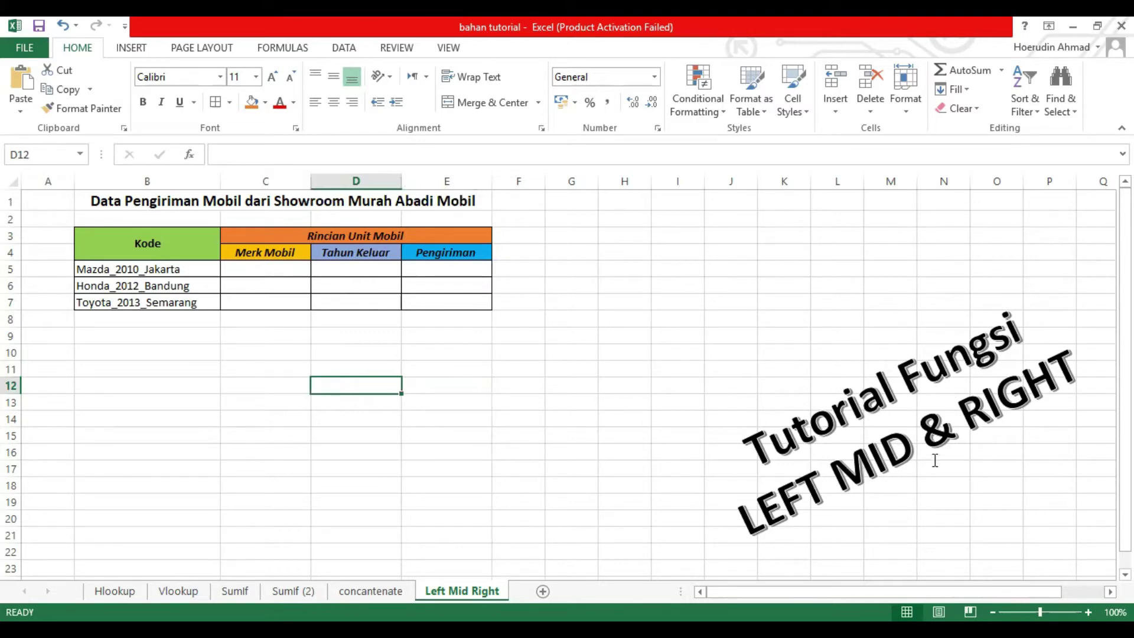
pyautogui.click(335, 348)
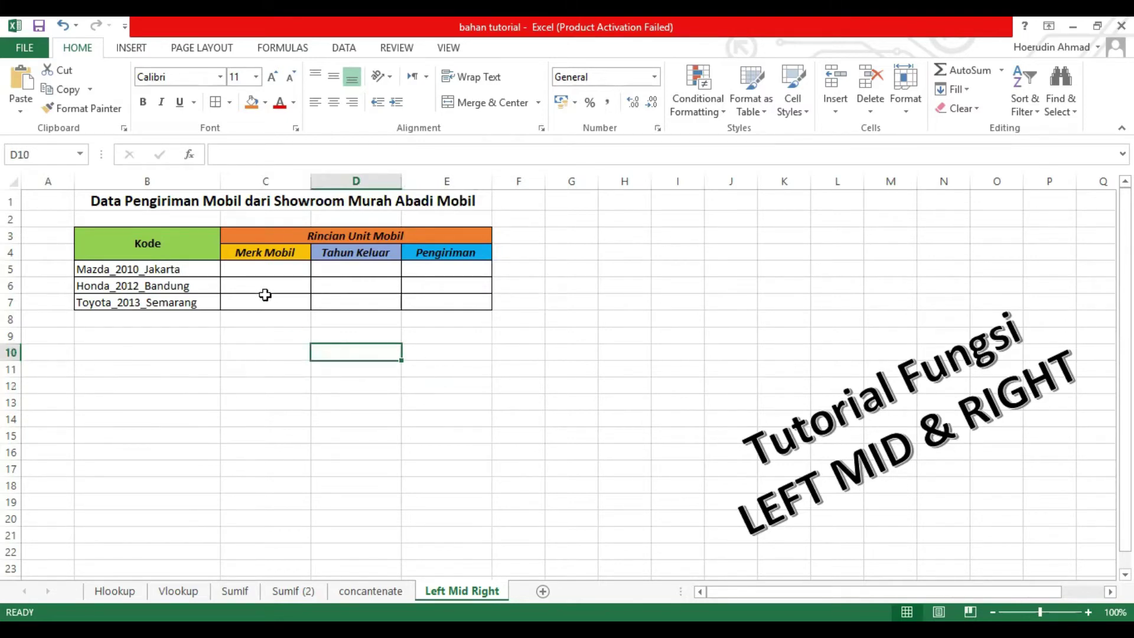
# Enter =LEFT(B5;5) in C5 so it shows Mazda, then move to D5
pyautogui.click(260, 266)
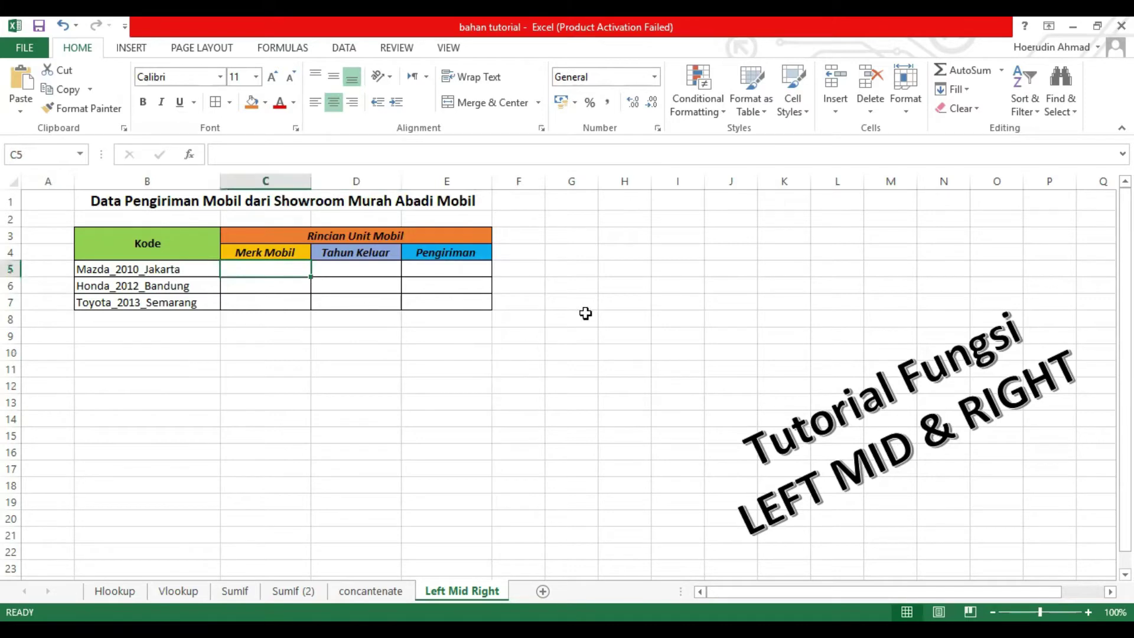
pyautogui.write('=')
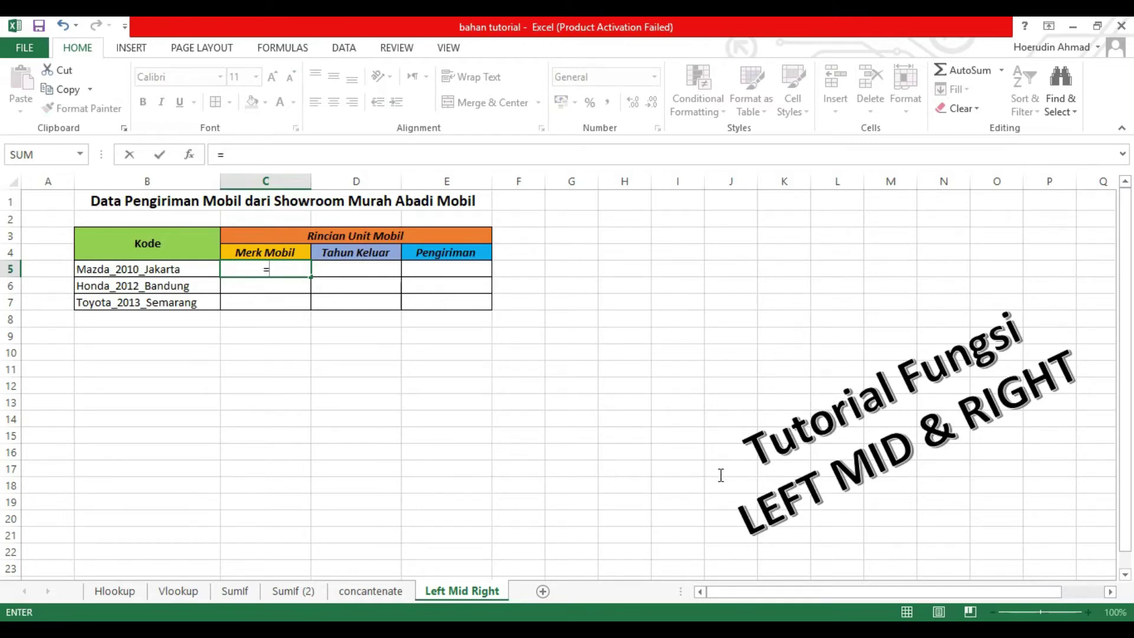
pyautogui.write('left(')
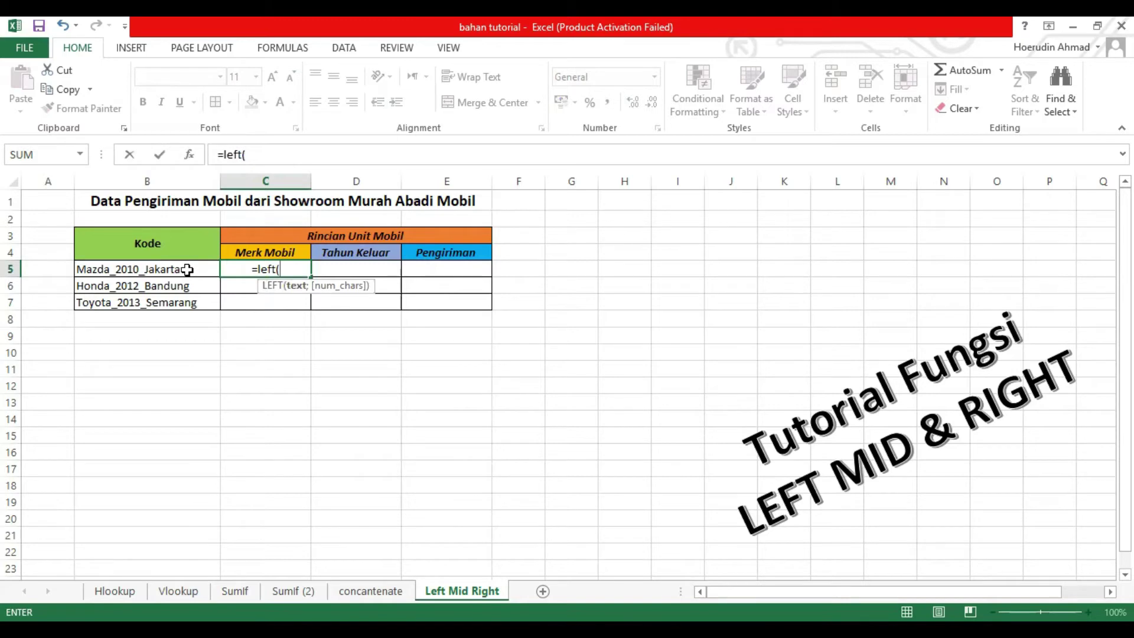
pyautogui.click(187, 269)
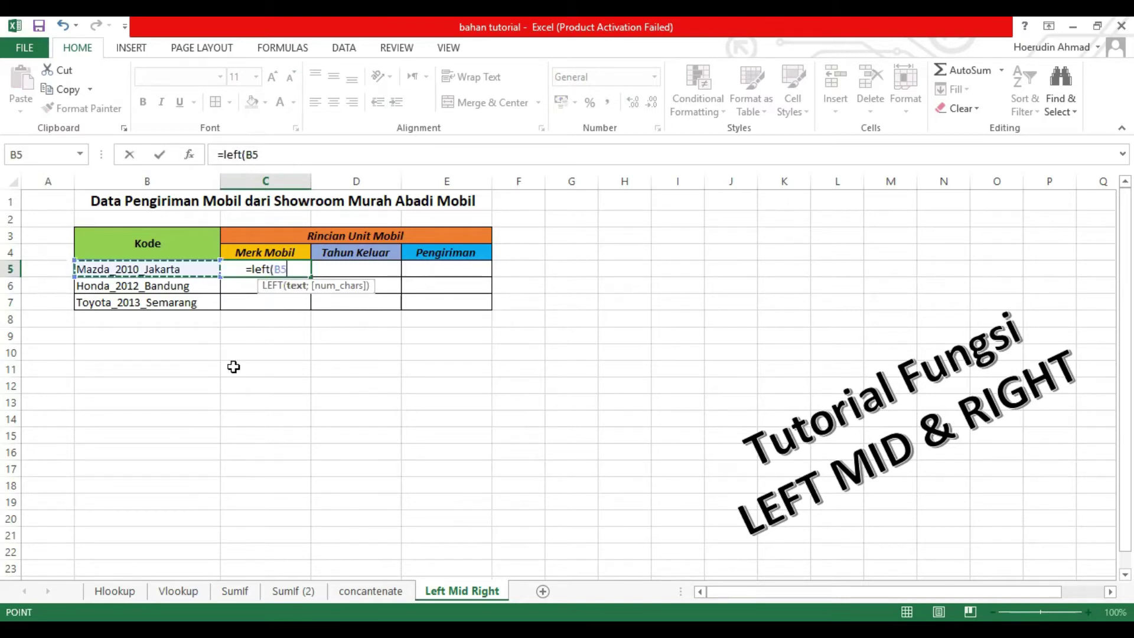
pyautogui.write(';')
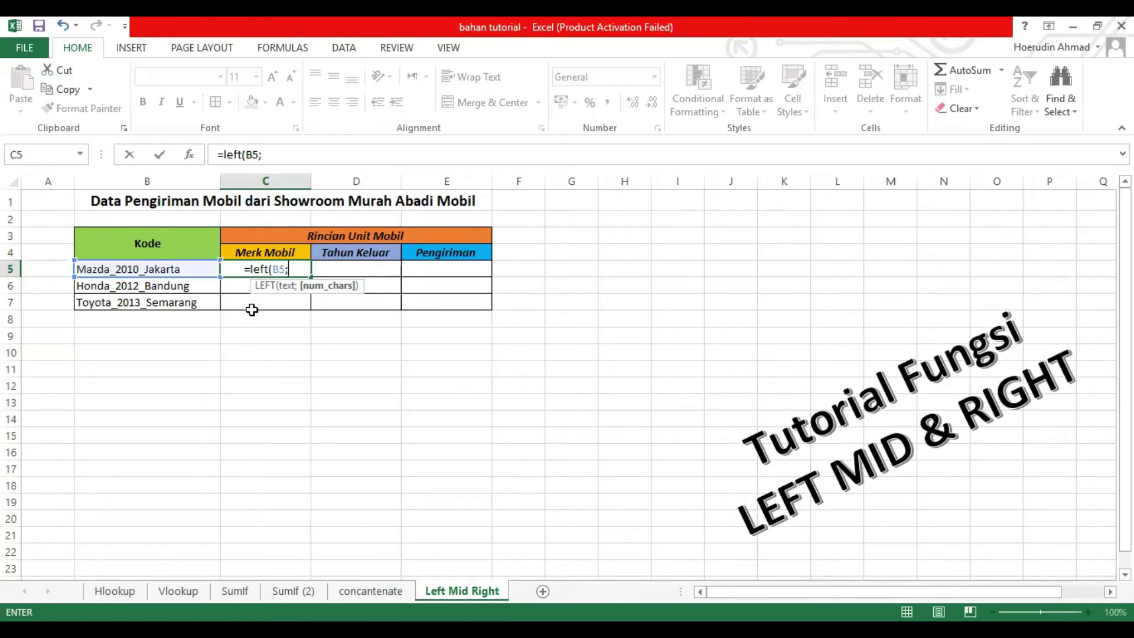
pyautogui.write('5')
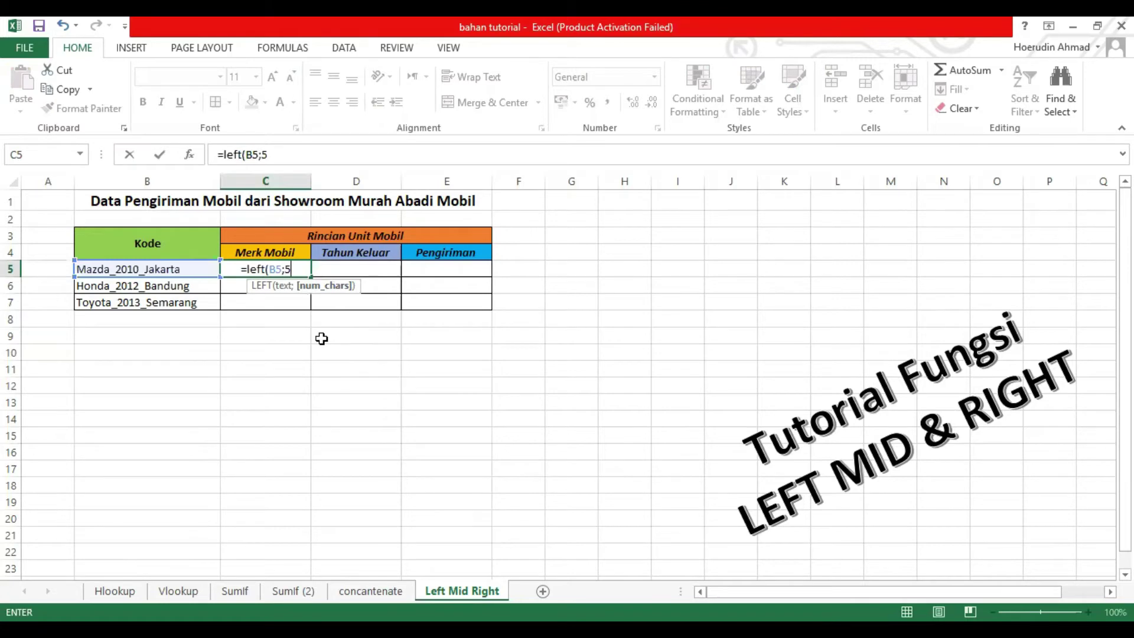
pyautogui.write(')')
pyautogui.press('Return')
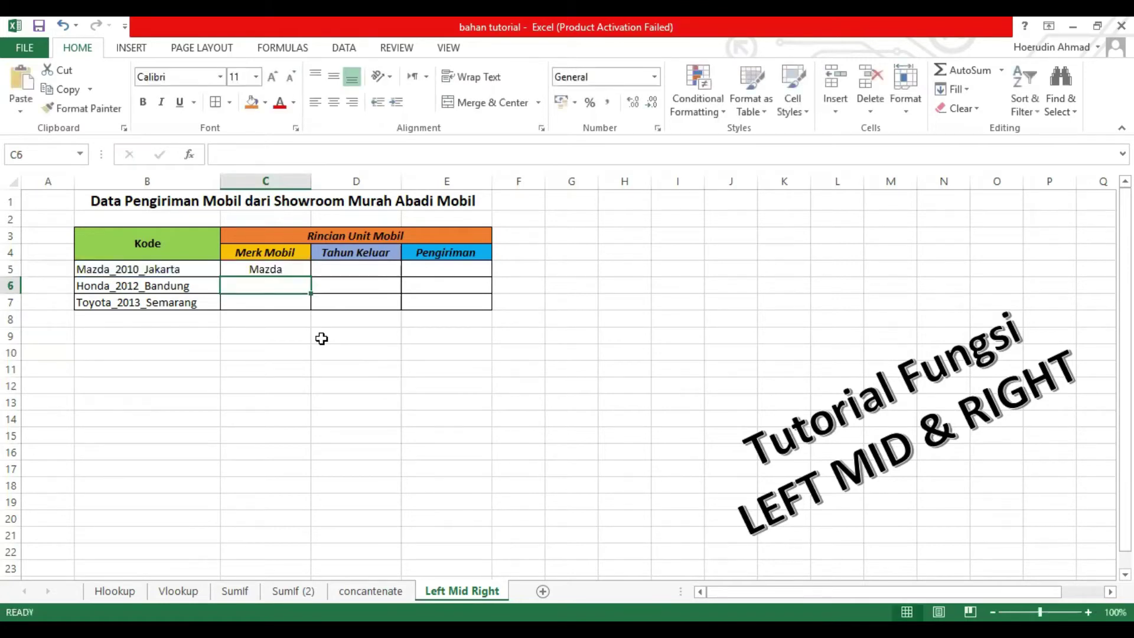
pyautogui.press('Up')
pyautogui.press('Right')
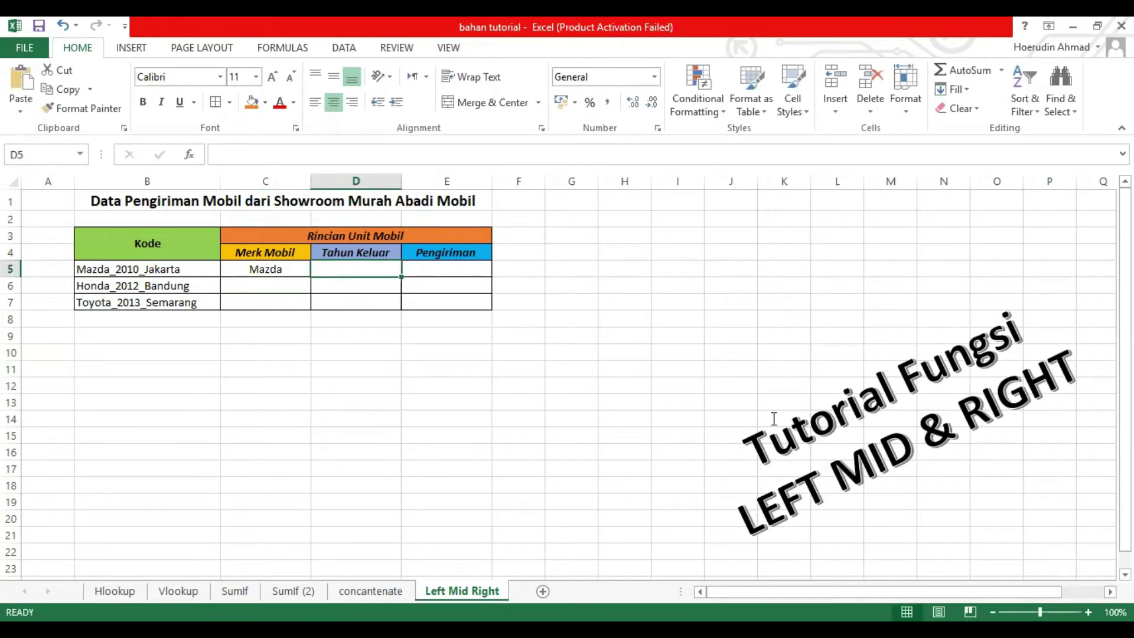
# Enter =MID(B5;7;4) in D5 to extract the year 2010 from the code
pyautogui.click(128, 269)
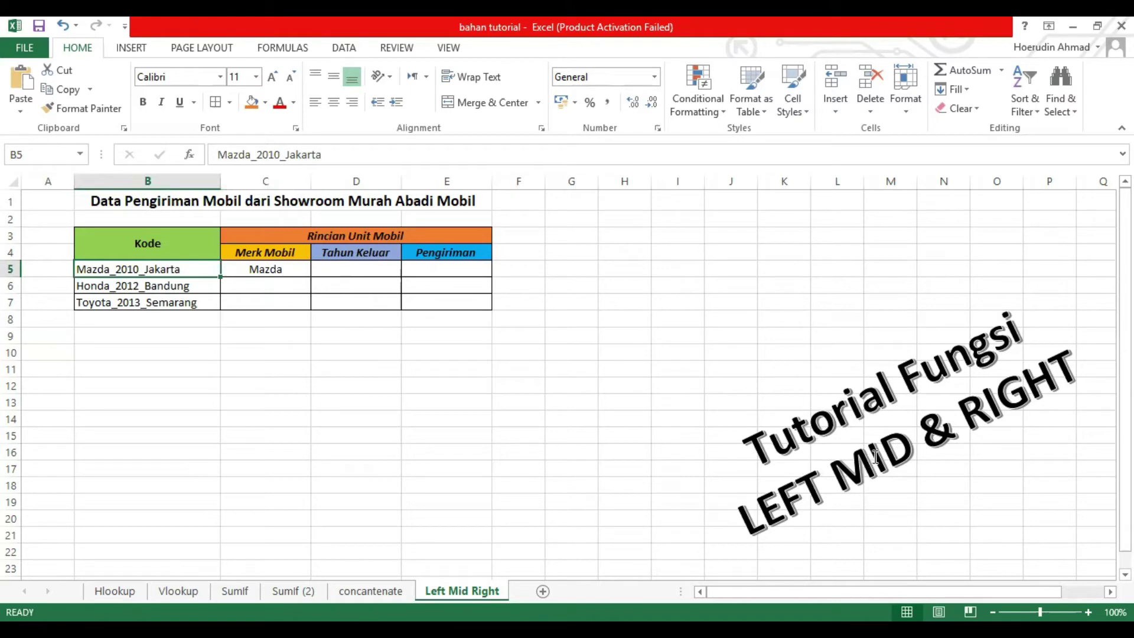
pyautogui.click(370, 267)
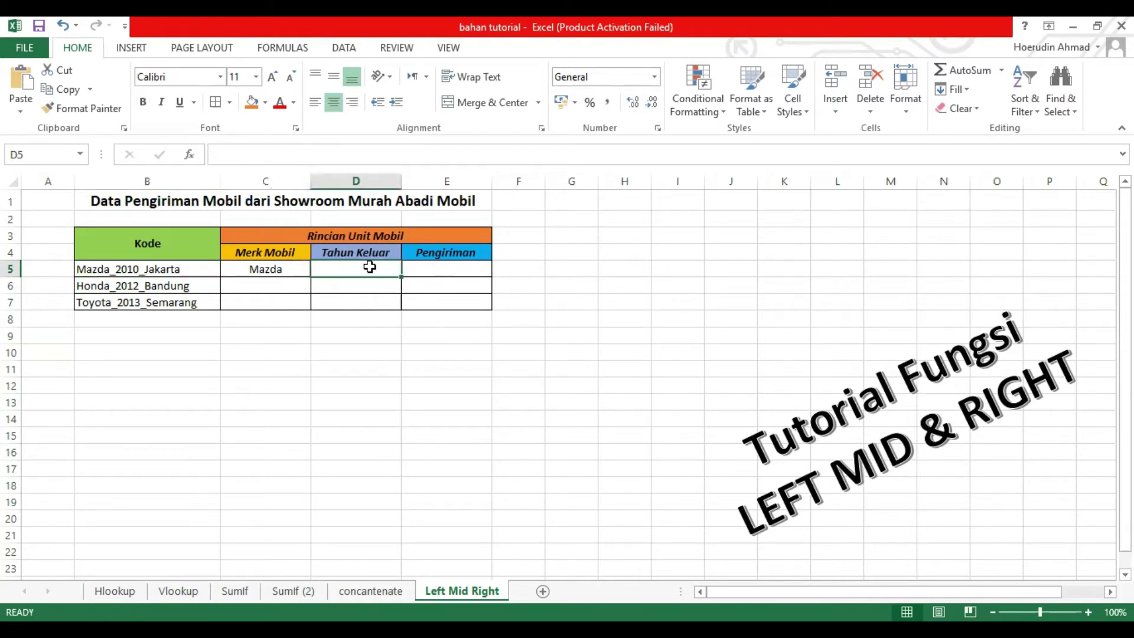
pyautogui.write('=')
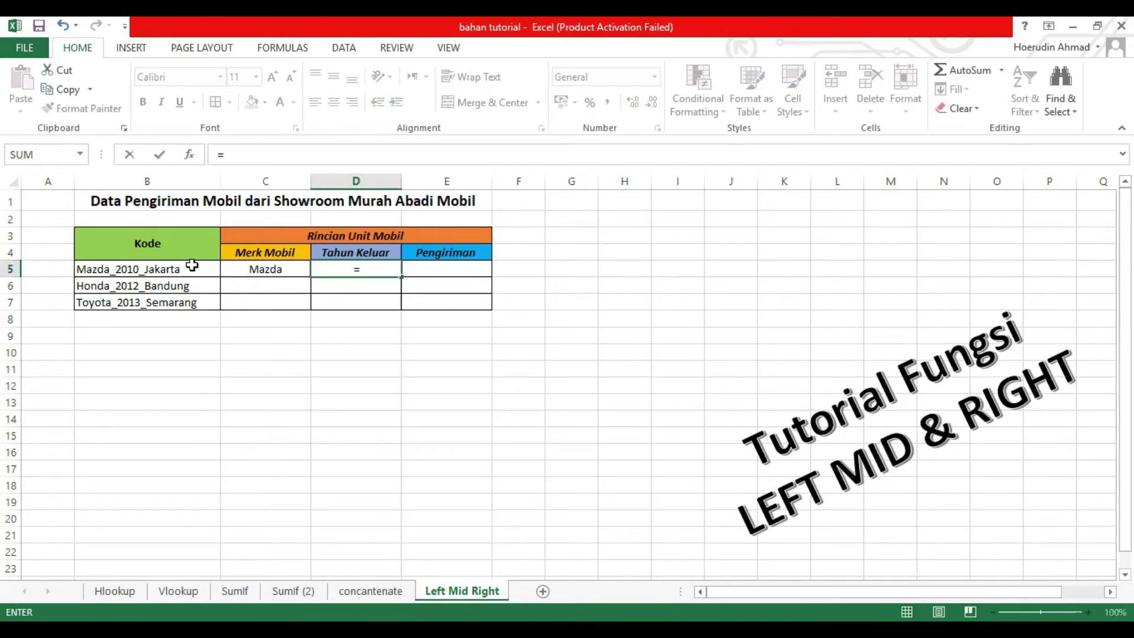
pyautogui.write('mid')
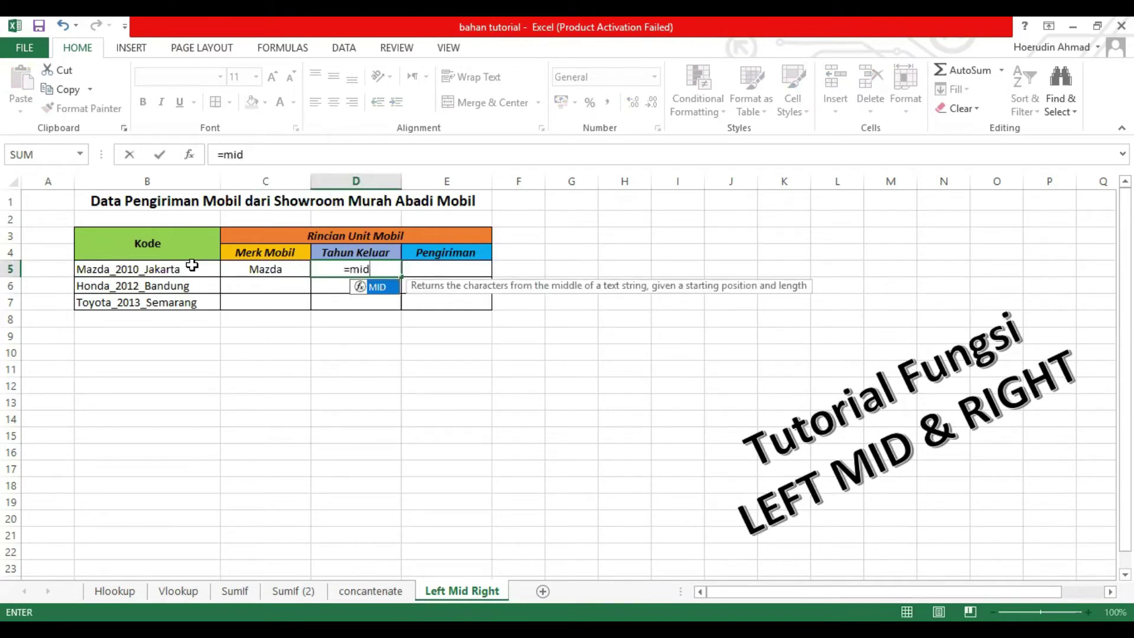
pyautogui.write('(')
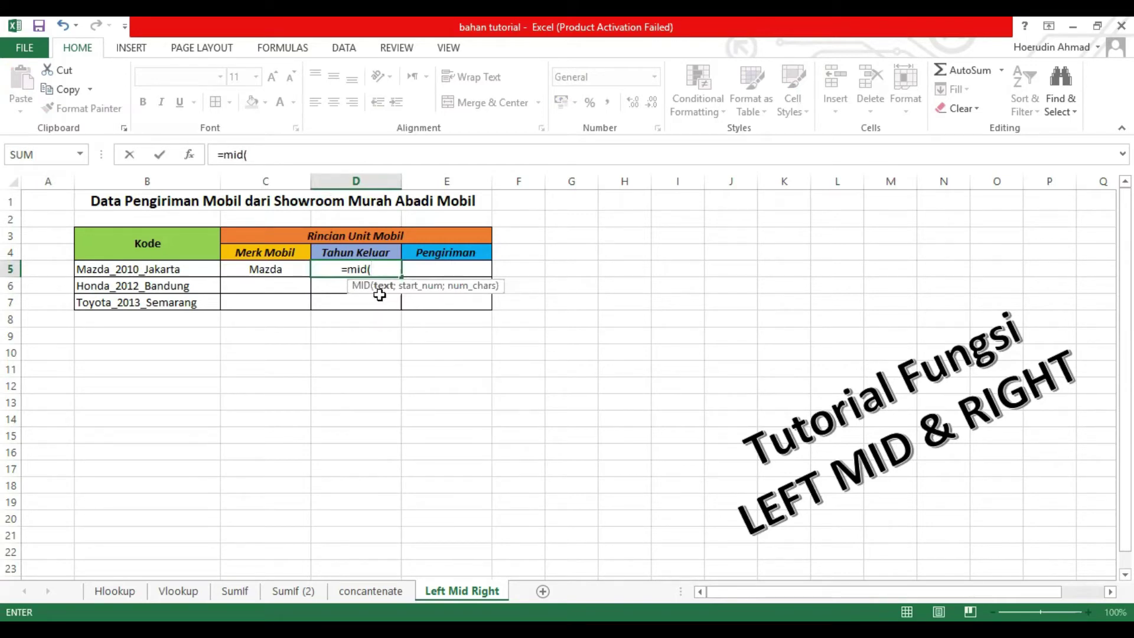
pyautogui.click(179, 269)
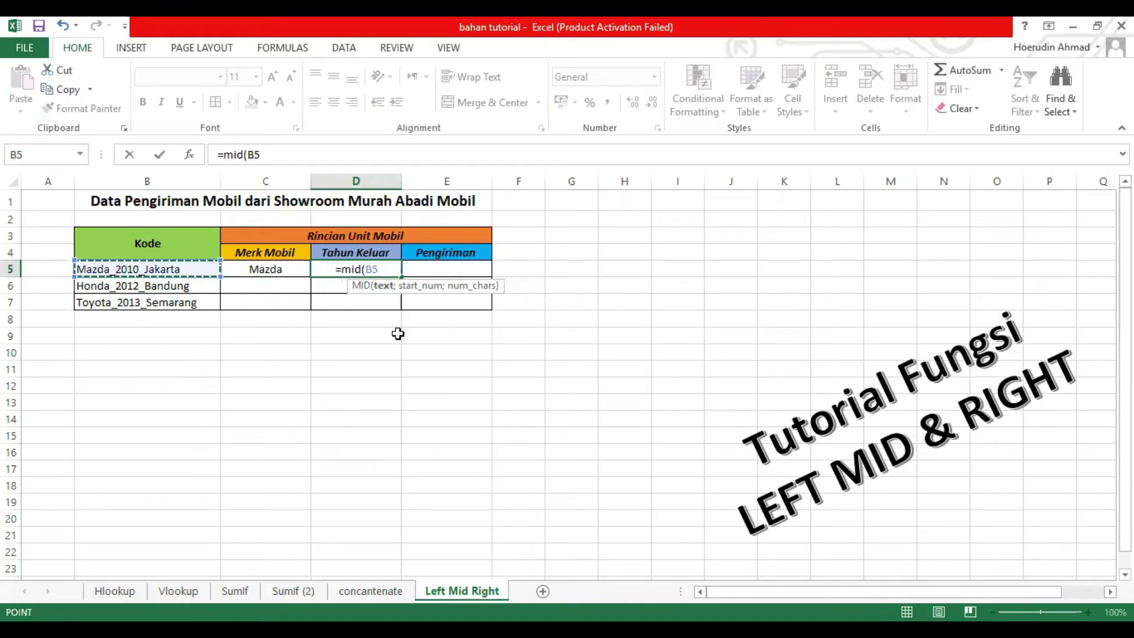
pyautogui.write(';')
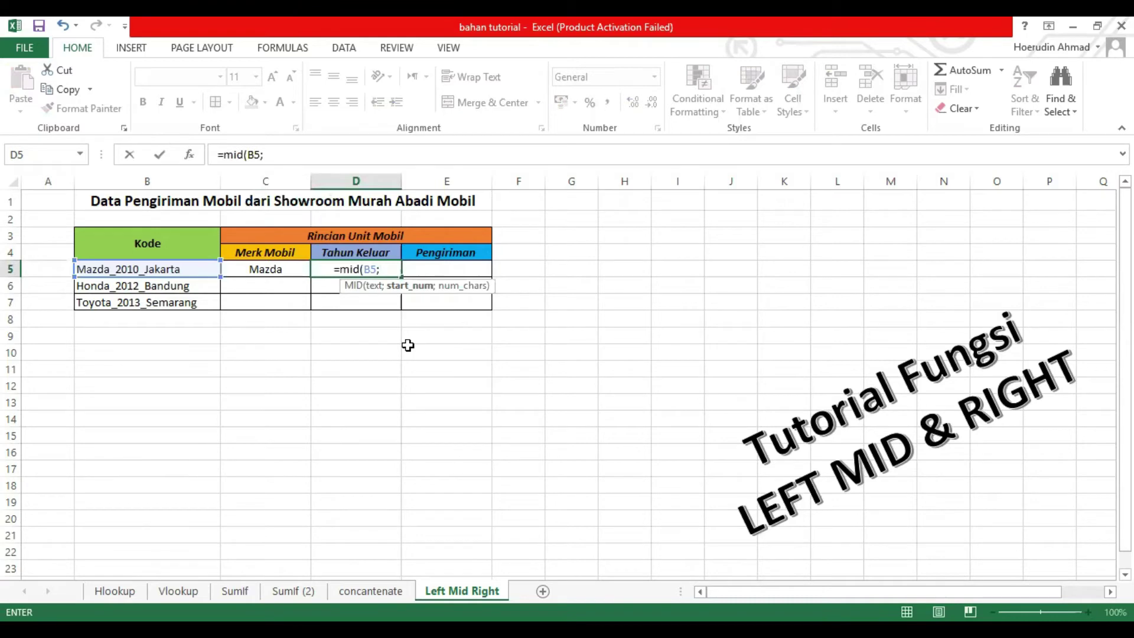
pyautogui.write('7;')
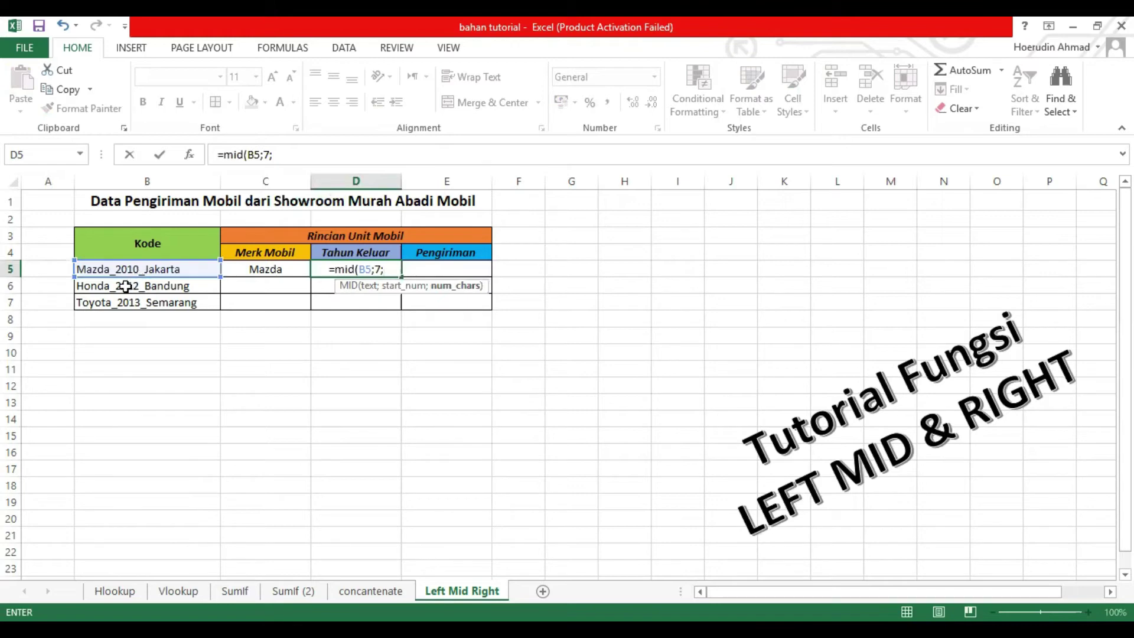
pyautogui.write('4')
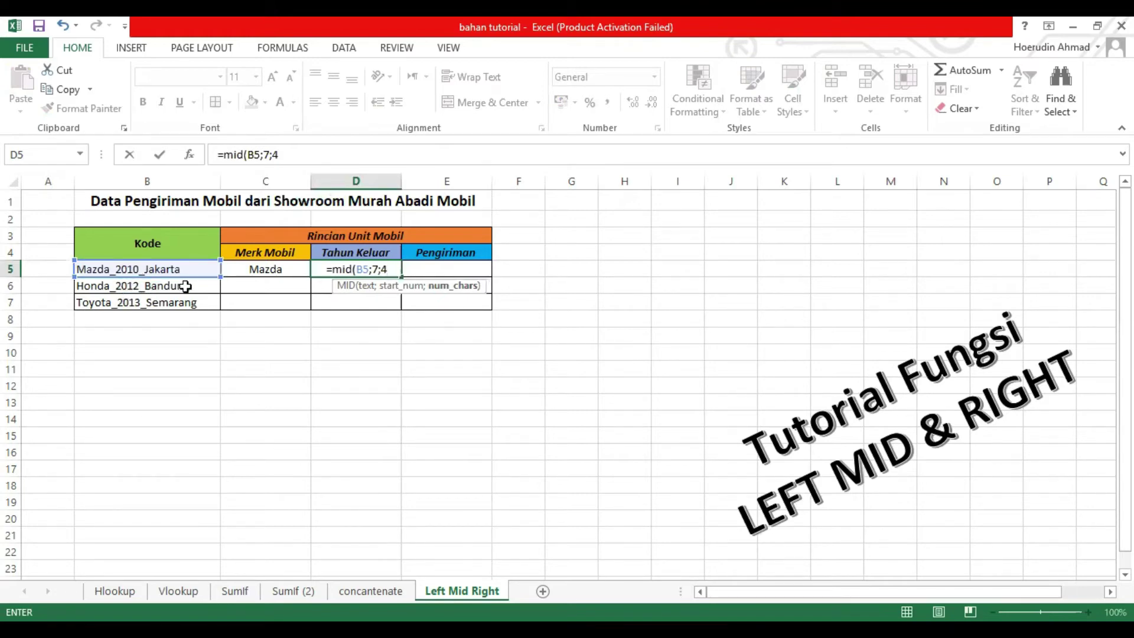
pyautogui.write(')')
pyautogui.press('Return')
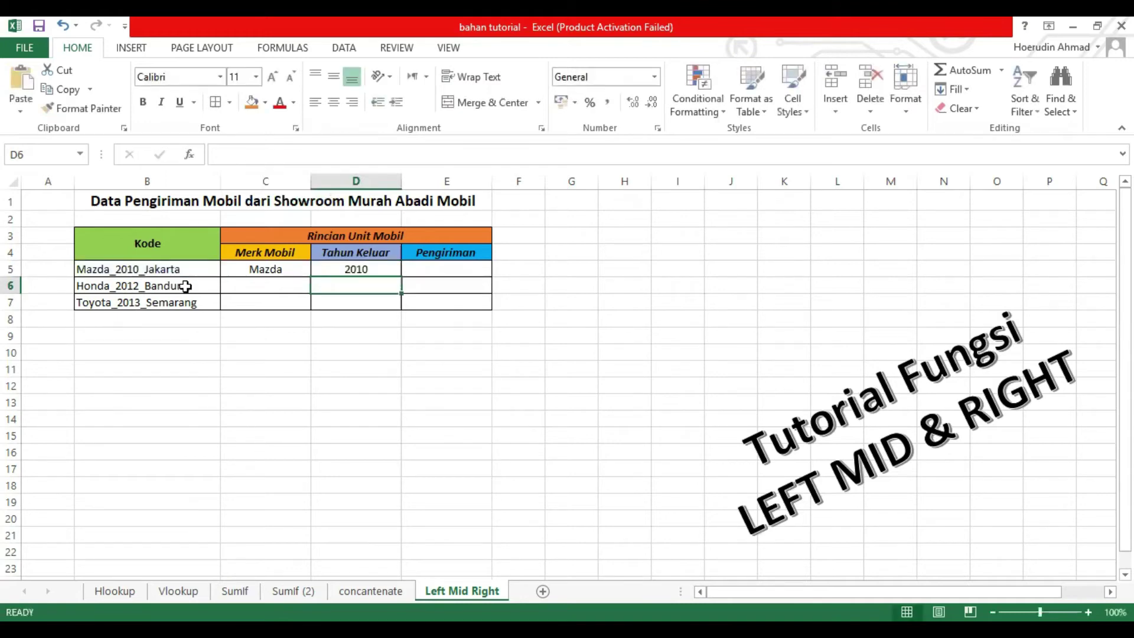
pyautogui.click(369, 269)
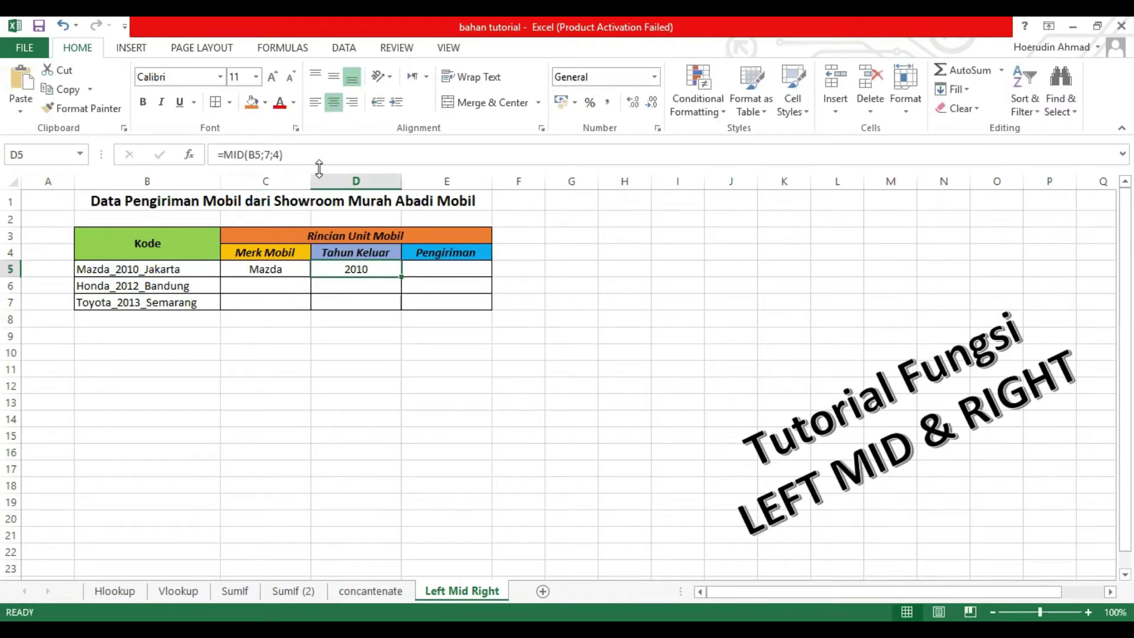
pyautogui.press('F2')
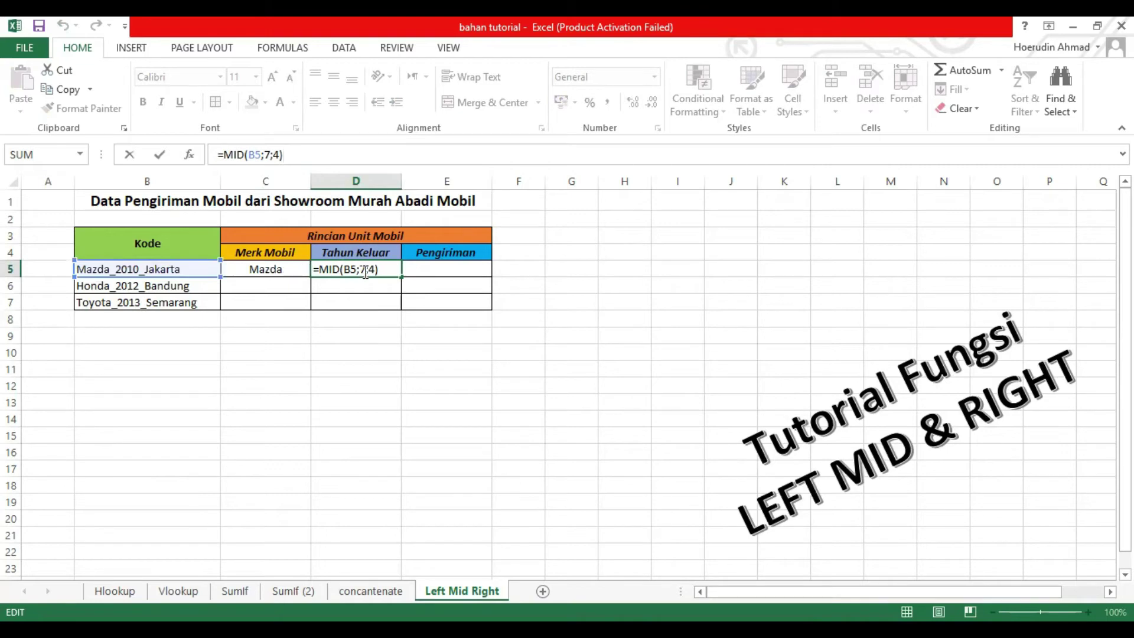
pyautogui.press('Return')
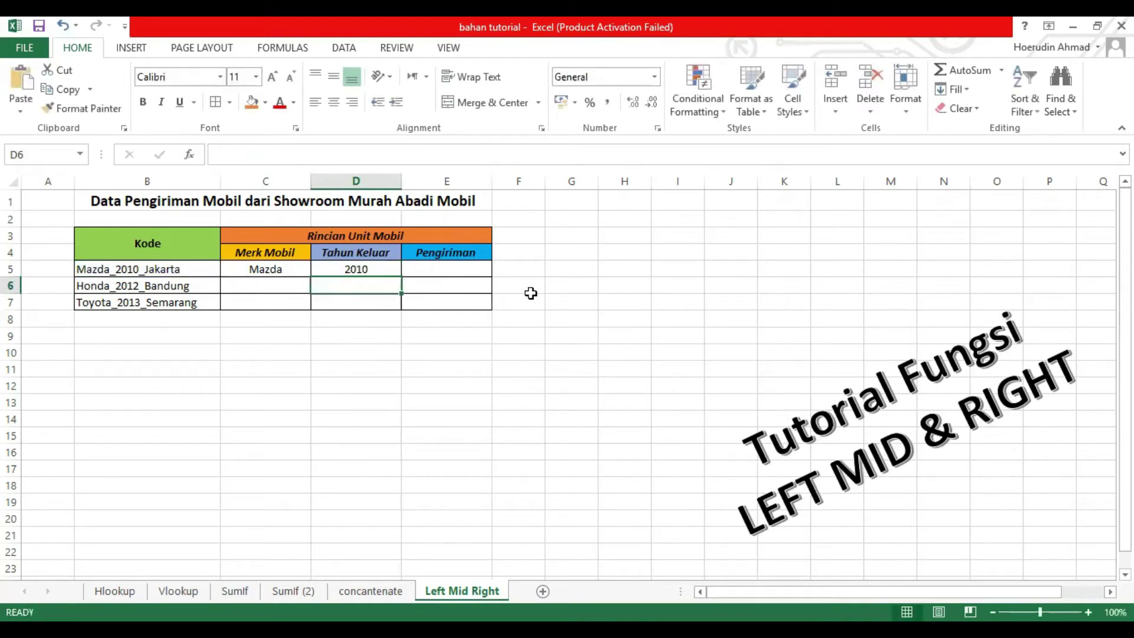
pyautogui.click(464, 269)
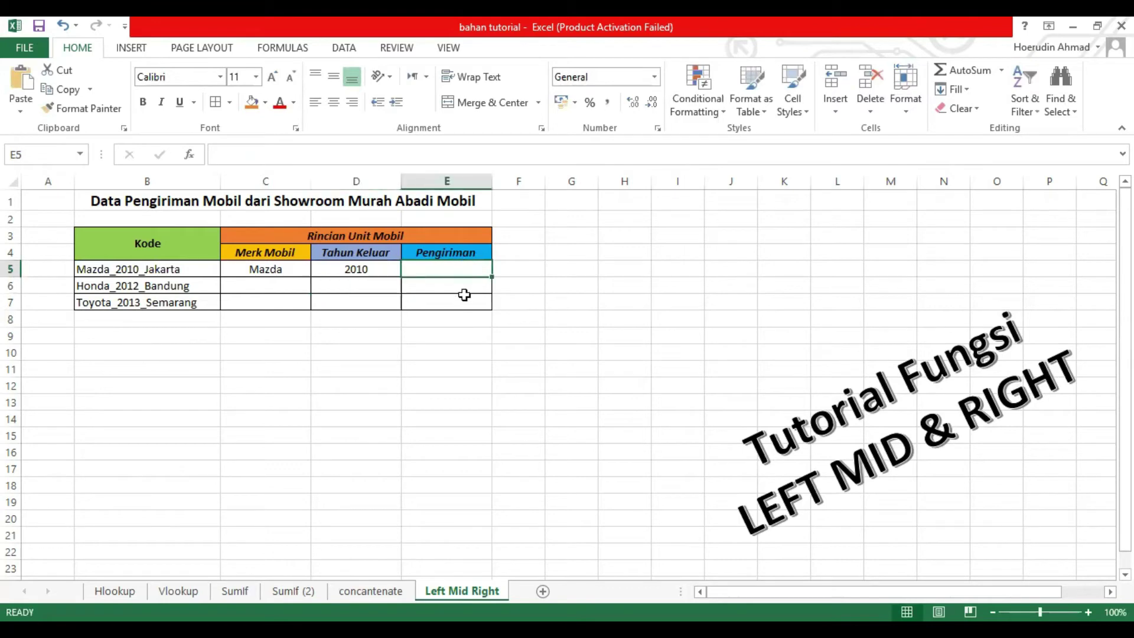
pyautogui.click(179, 271)
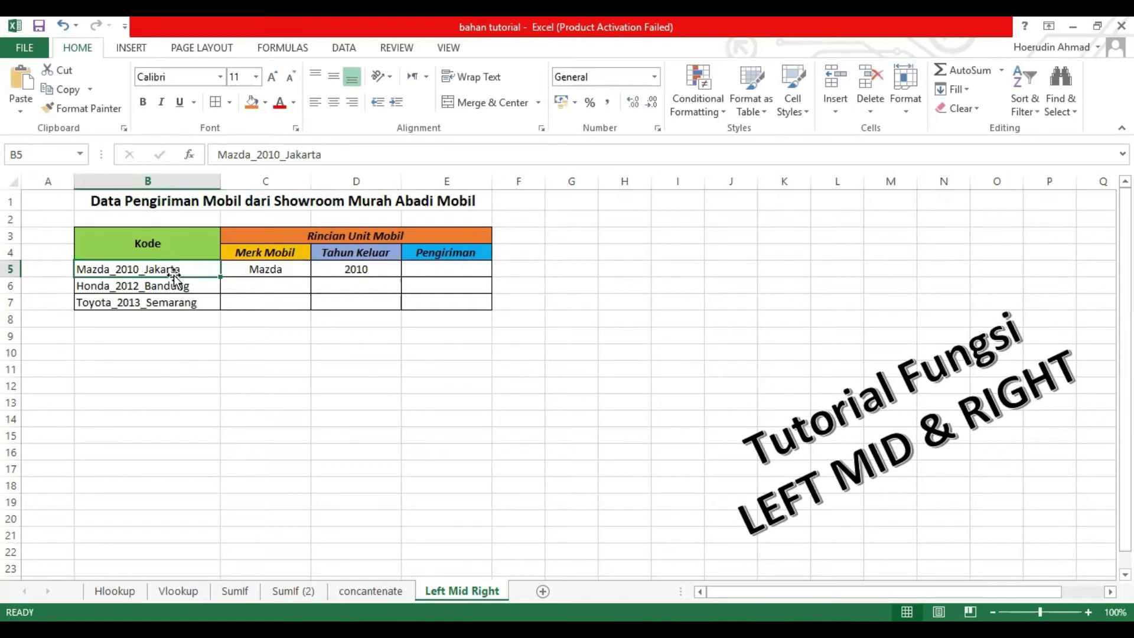
pyautogui.click(467, 270)
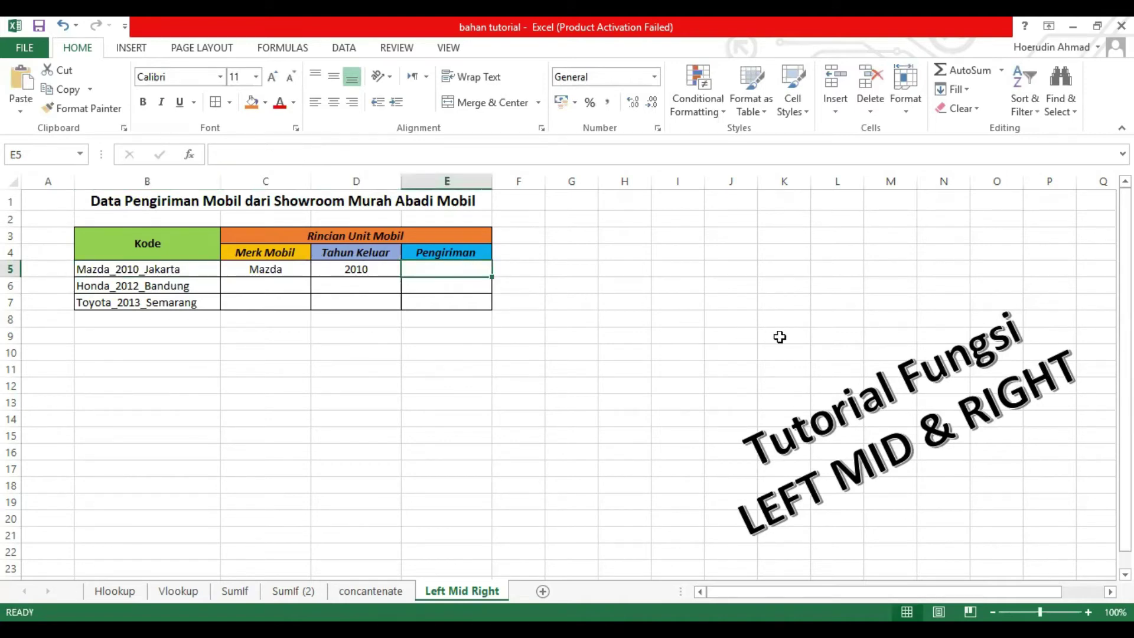
pyautogui.click(1031, 387)
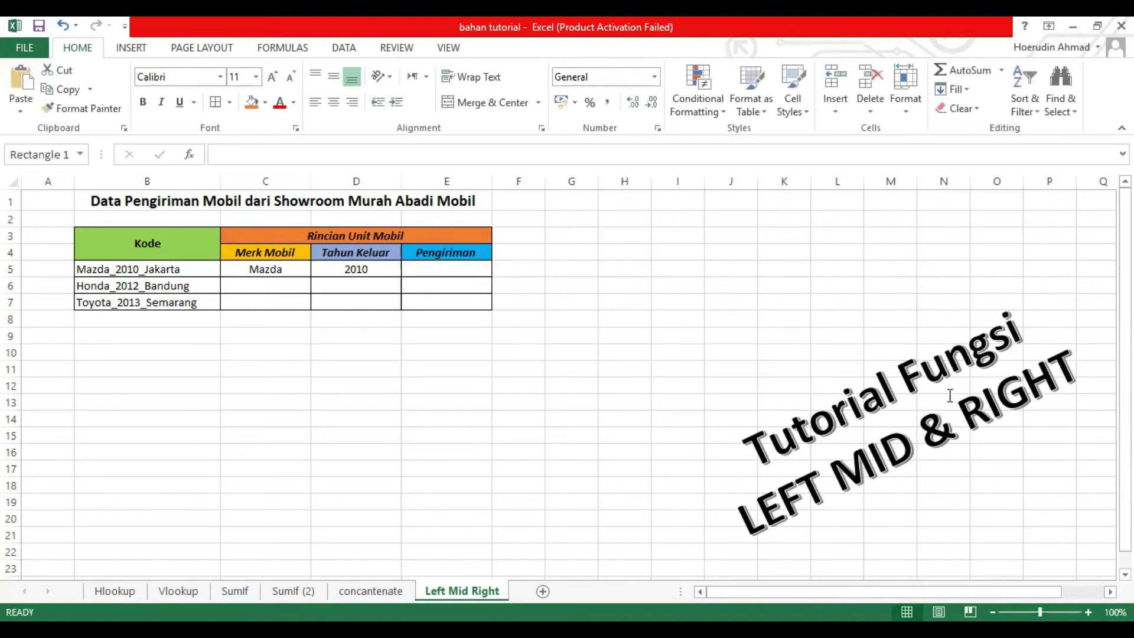
pyautogui.click(613, 329)
pyautogui.click(458, 272)
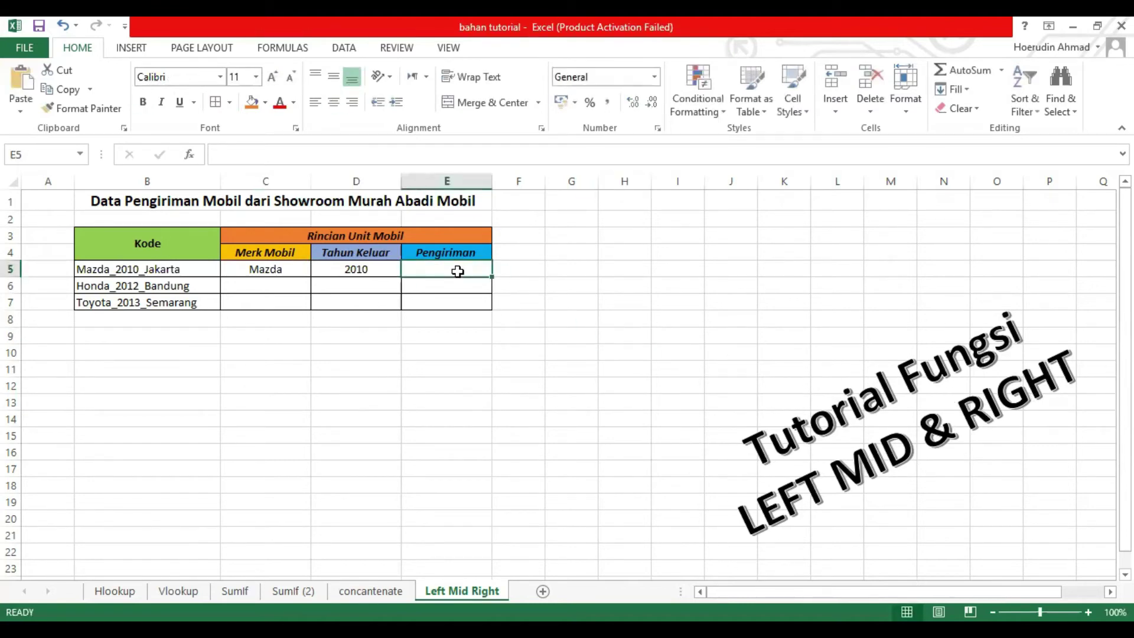
# Enter =RIGHT(B5;7) in E5 so it shows Jakarta
pyautogui.write('=')
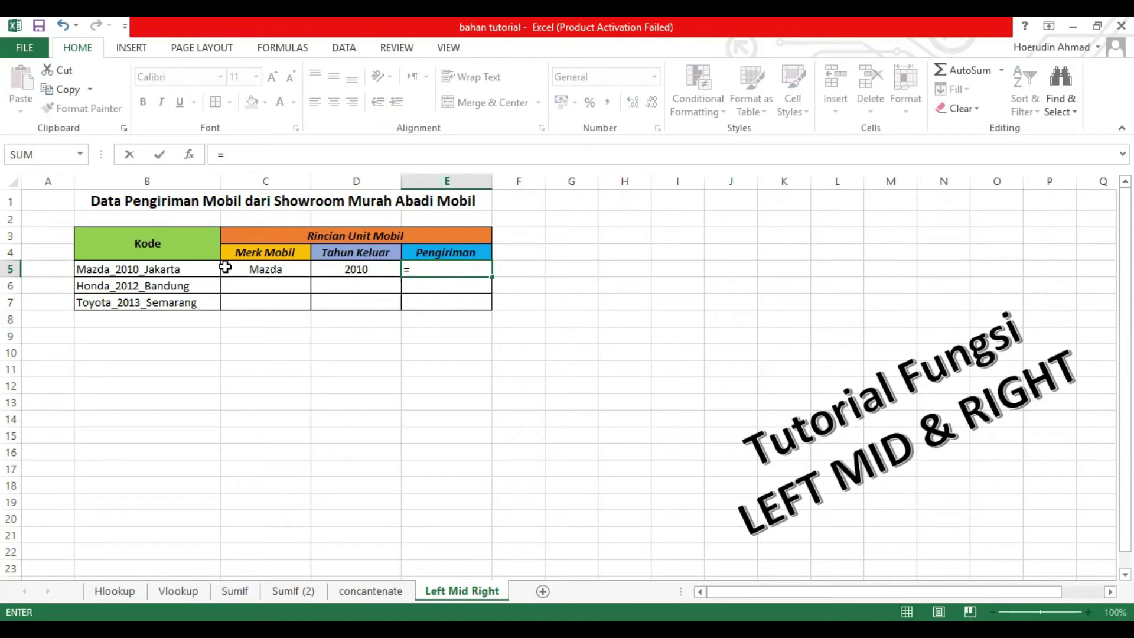
pyautogui.write('right')
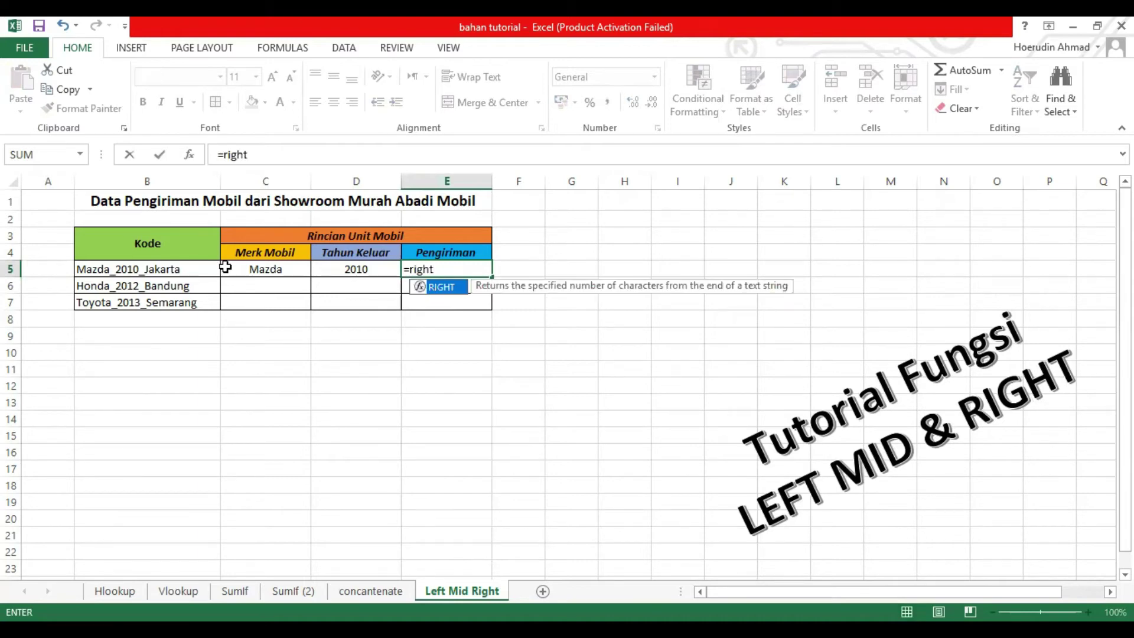
pyautogui.doubleClick(444, 287)
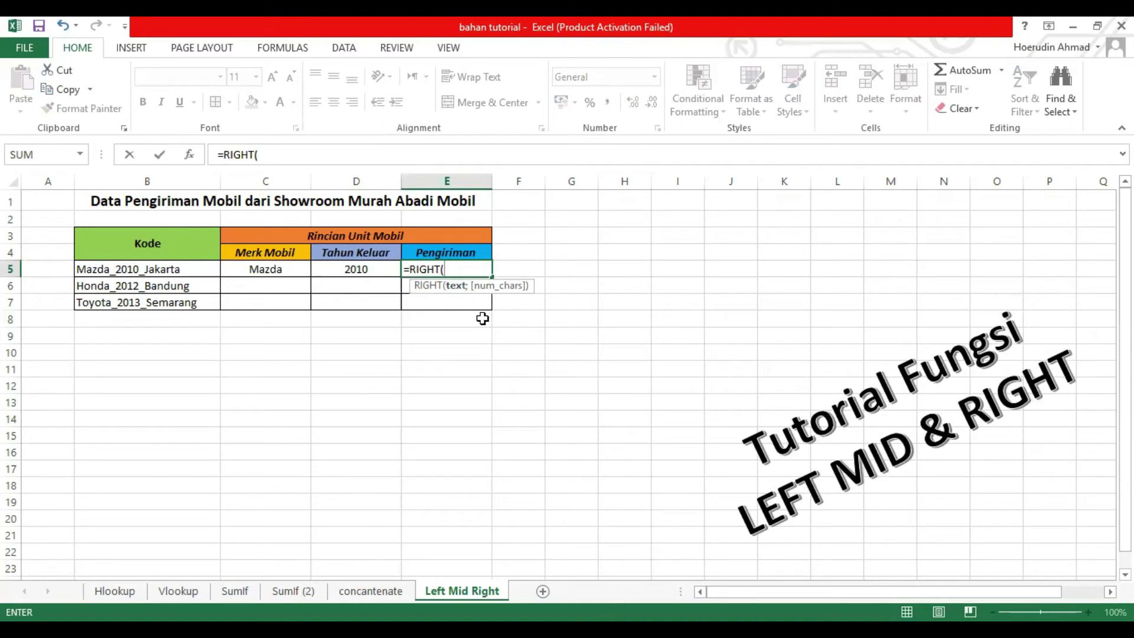
pyautogui.press('BackSpace')
pyautogui.press('BackSpace')
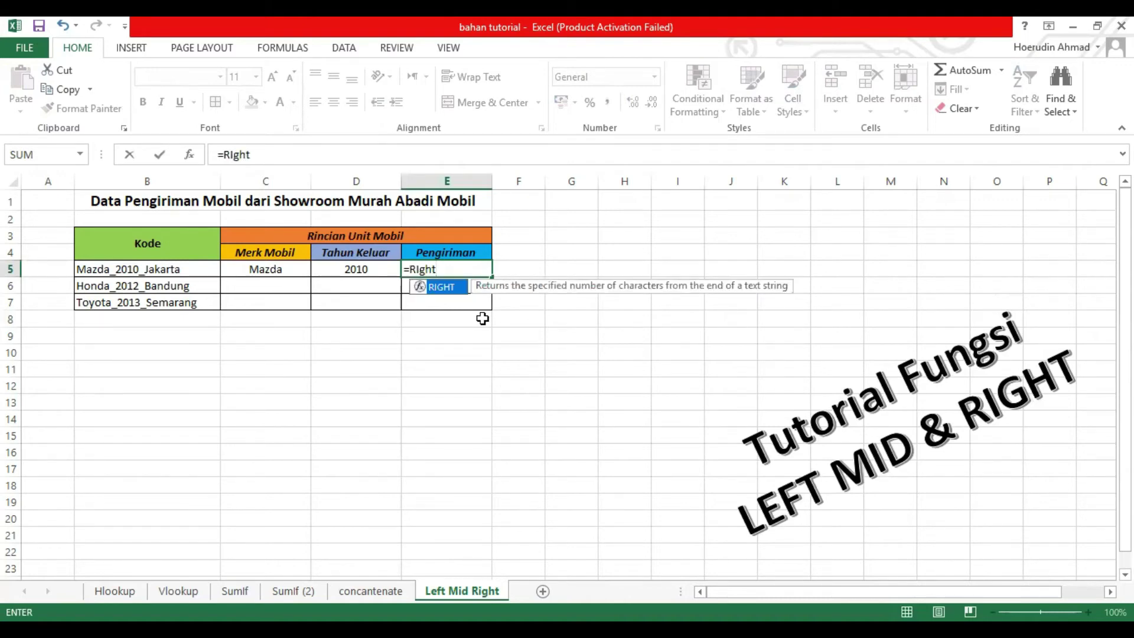
pyautogui.write('(')
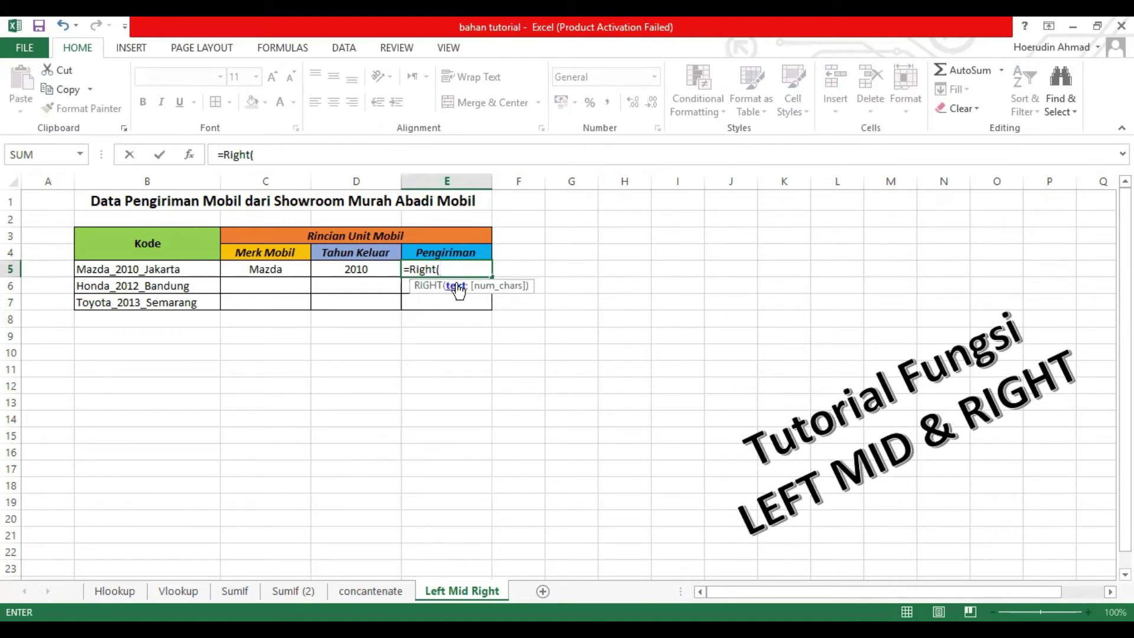
pyautogui.click(173, 269)
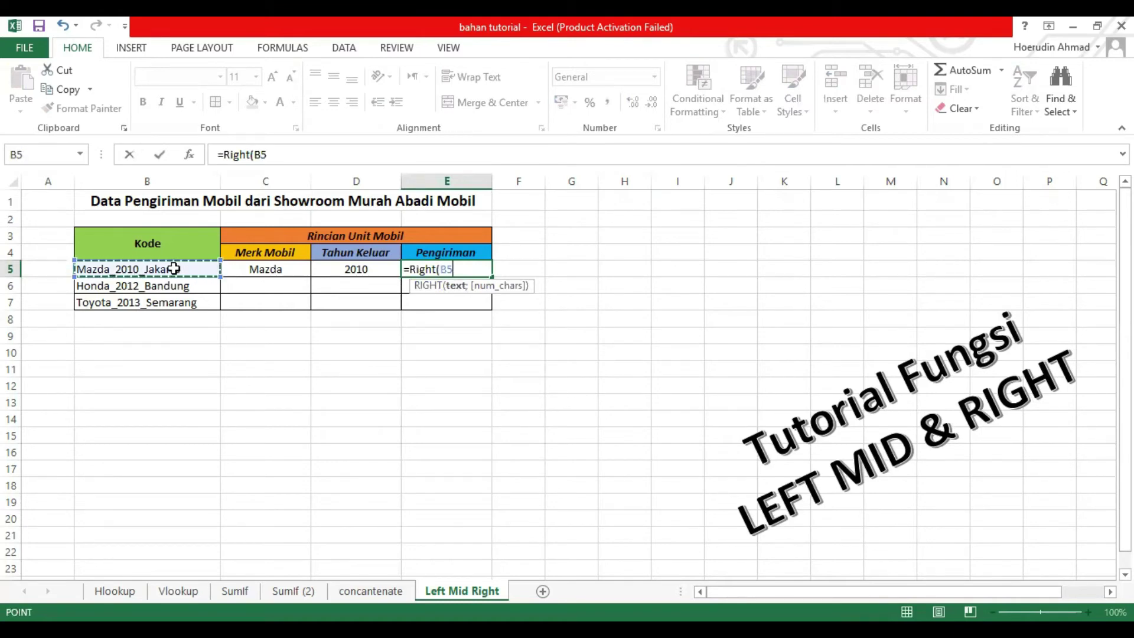
pyautogui.write(';7')
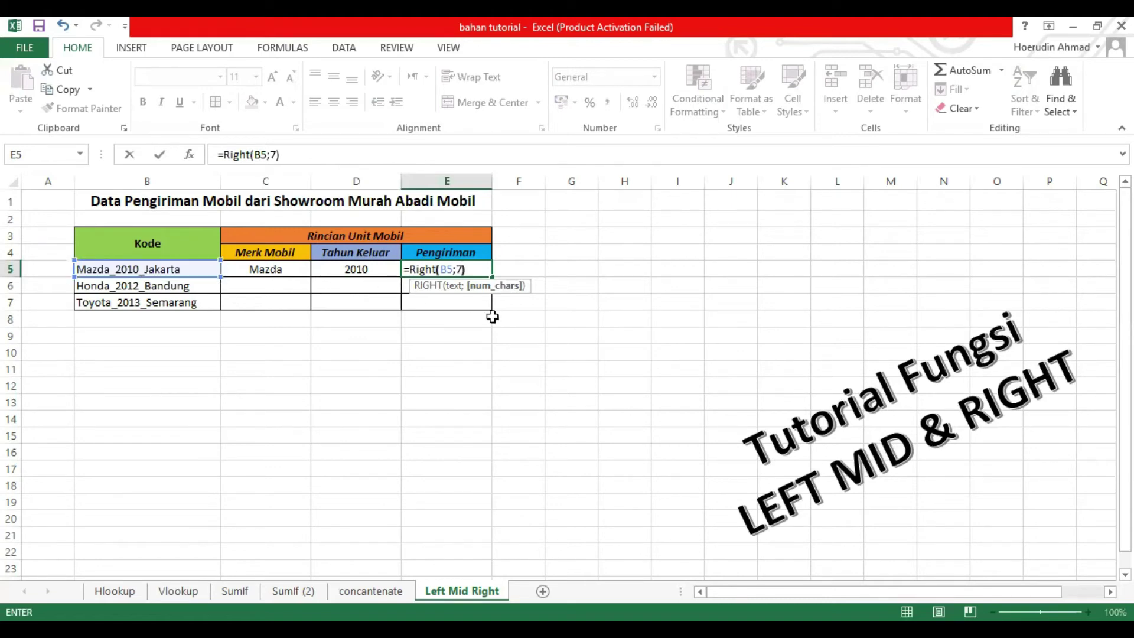
pyautogui.press('Return')
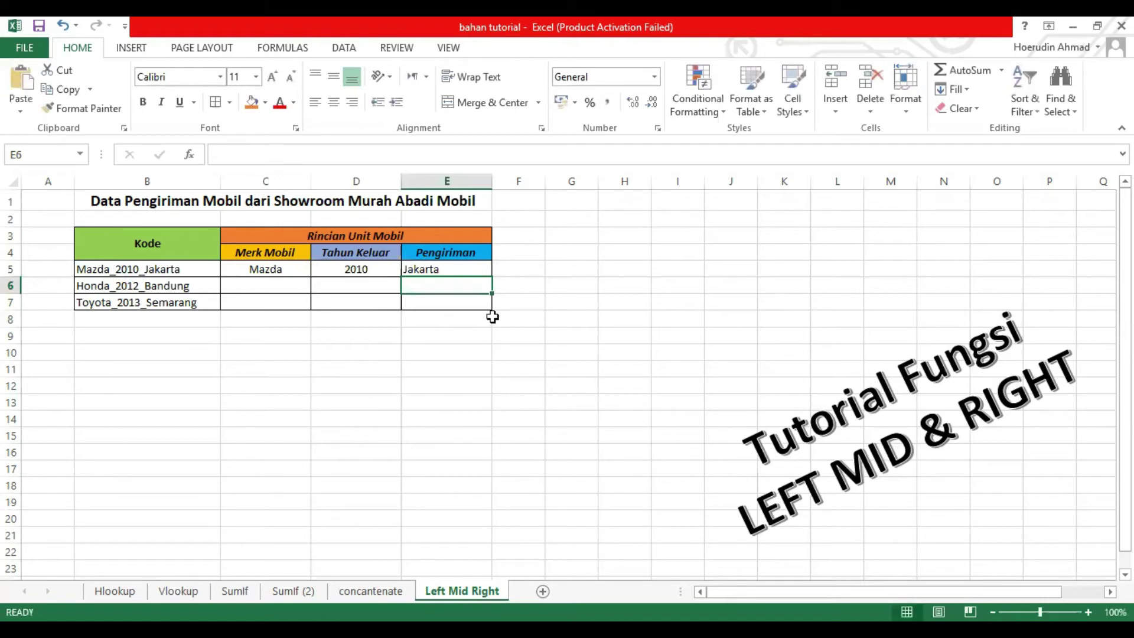
# Center-align Jakarta in E5, then reselect the Mazda brand formula cell C5
pyautogui.click(438, 269)
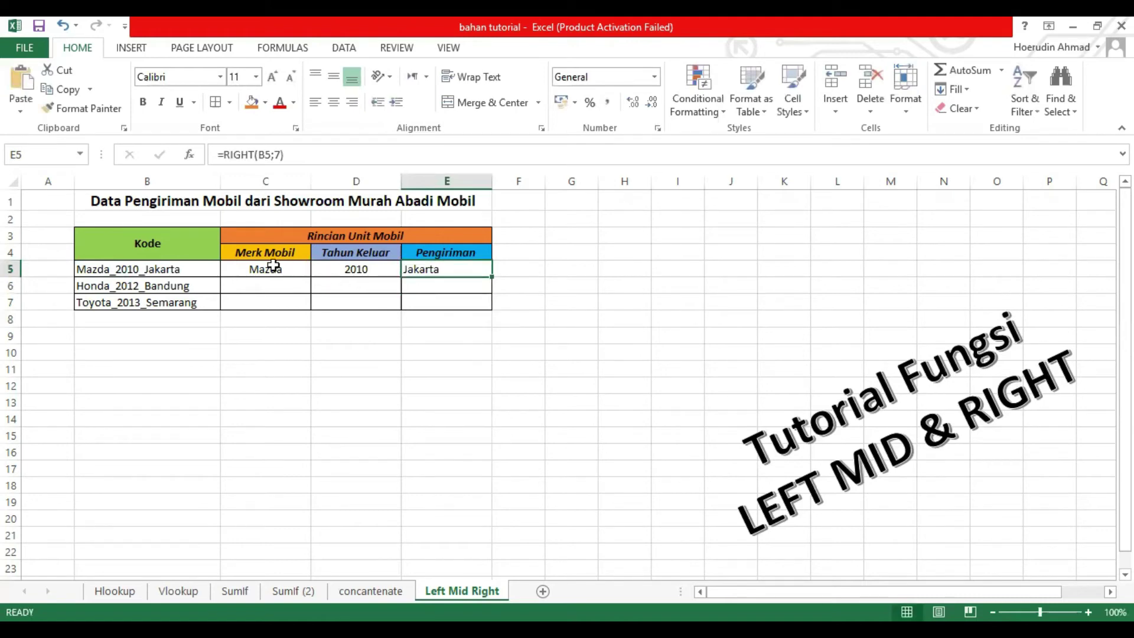
pyautogui.click(334, 110)
pyautogui.click(593, 301)
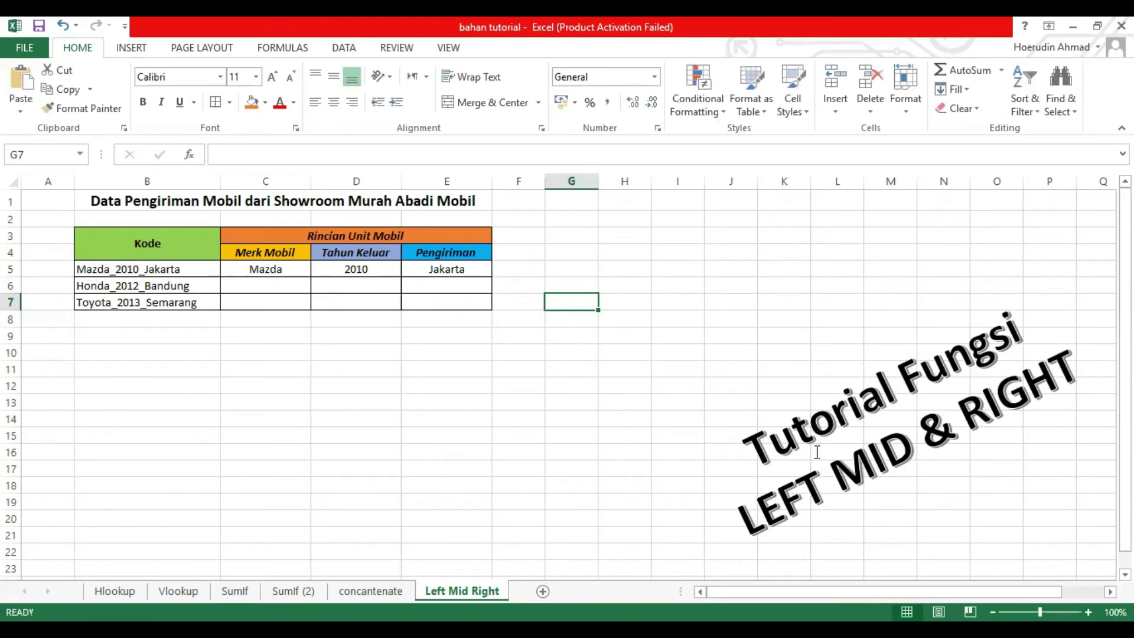
pyautogui.click(292, 354)
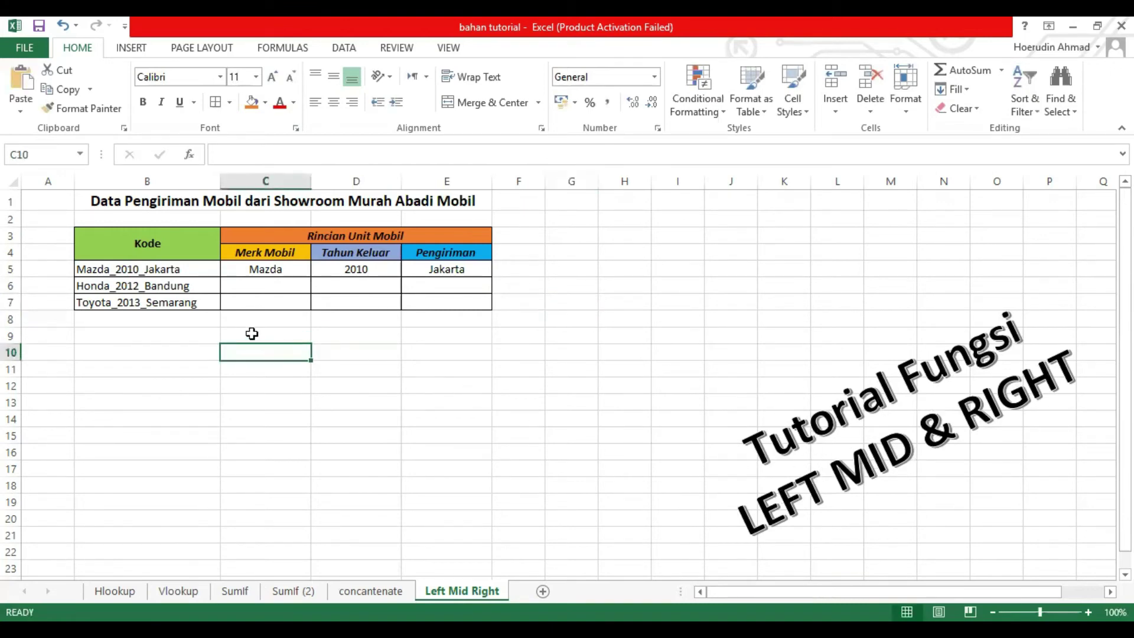
pyautogui.click(263, 284)
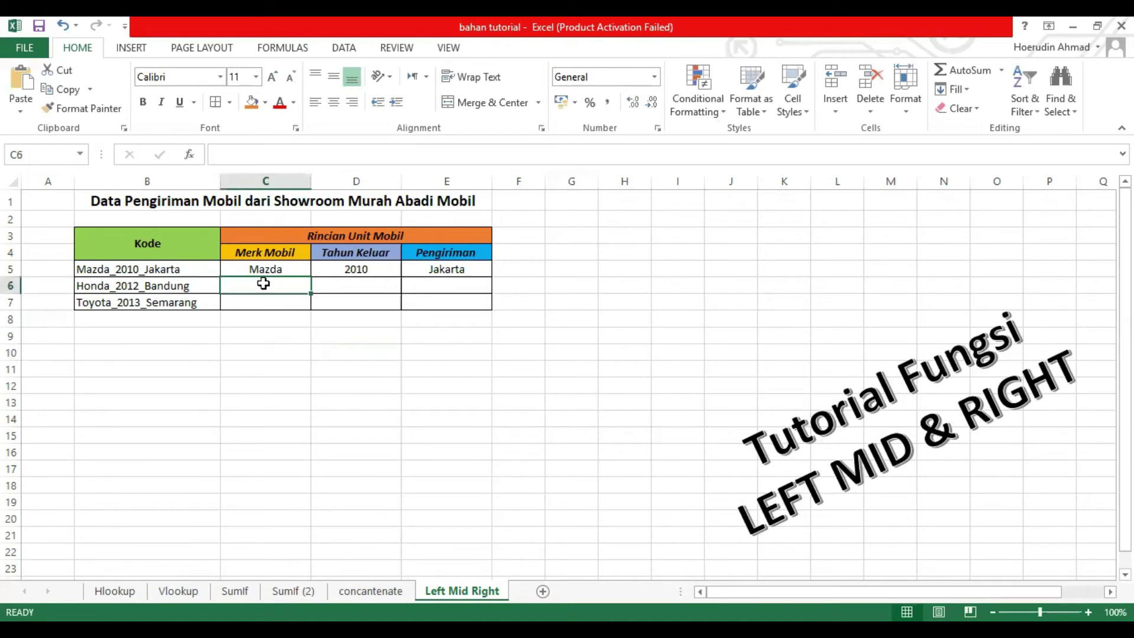
pyautogui.click(292, 267)
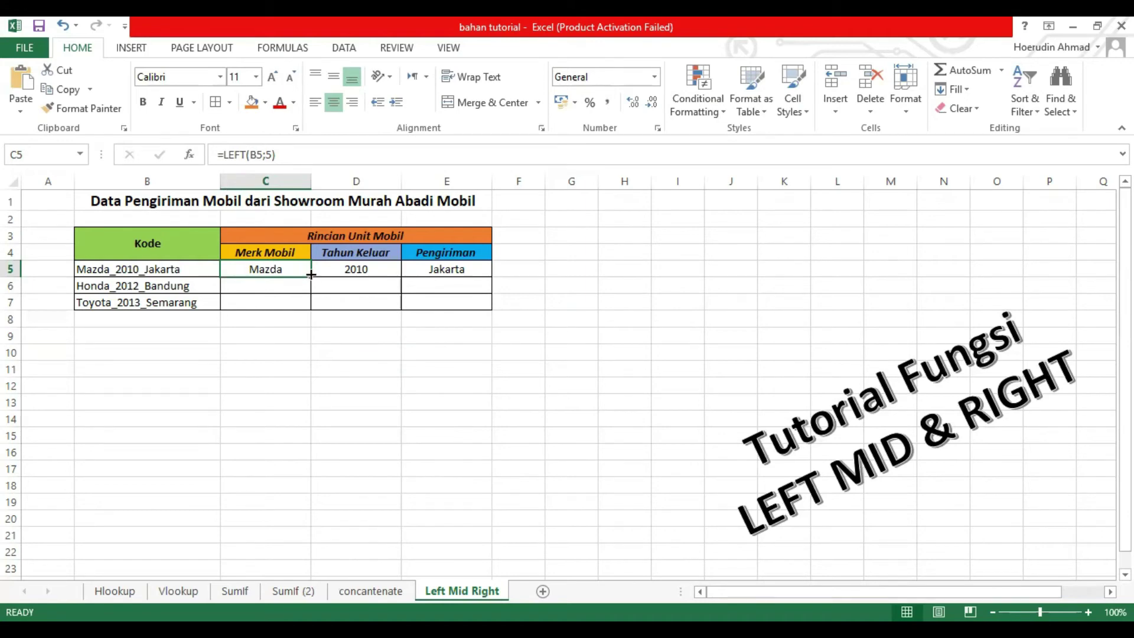
# Copy the LEFT formula from C5 down to the Honda and Toyota rows and check them
pyautogui.moveTo(311, 274); pyautogui.dragTo(312, 308)
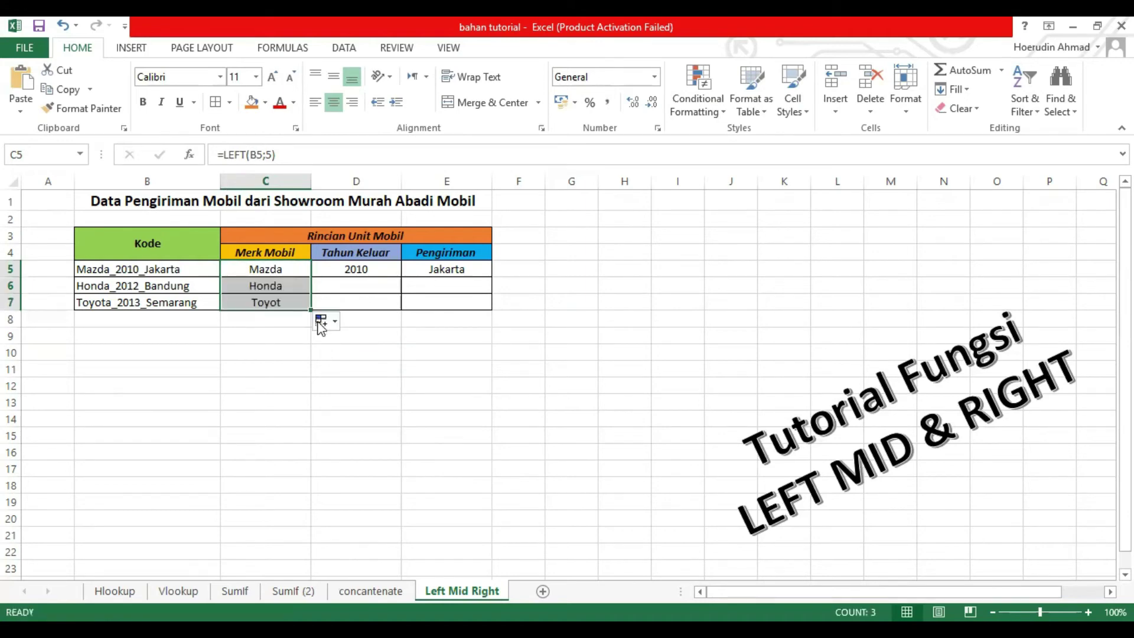
pyautogui.click(259, 353)
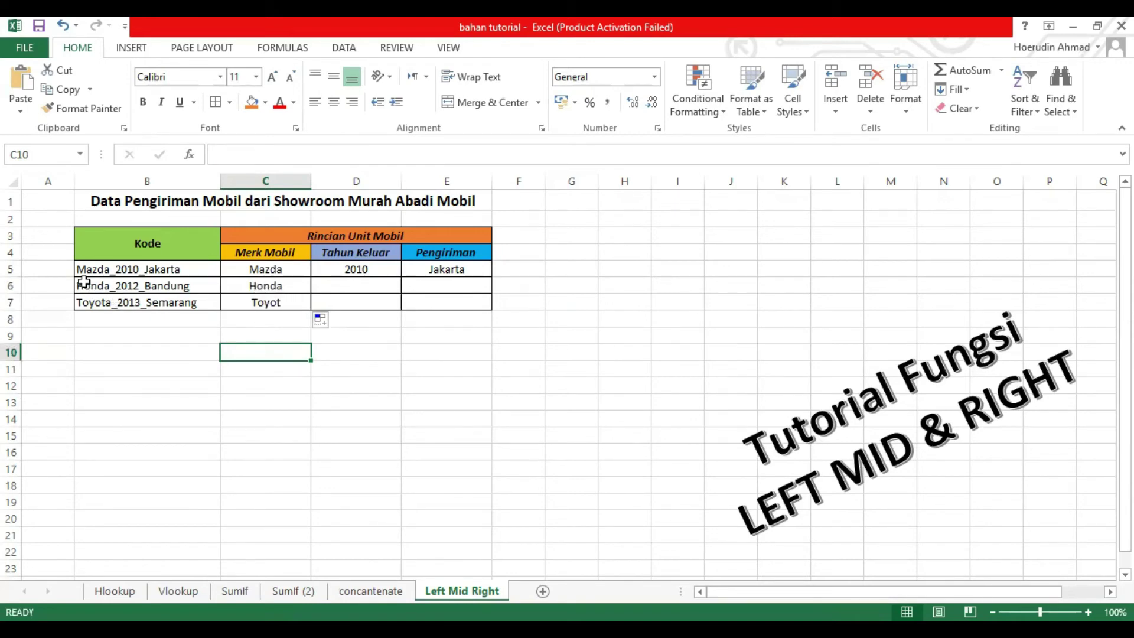
pyautogui.click(257, 282)
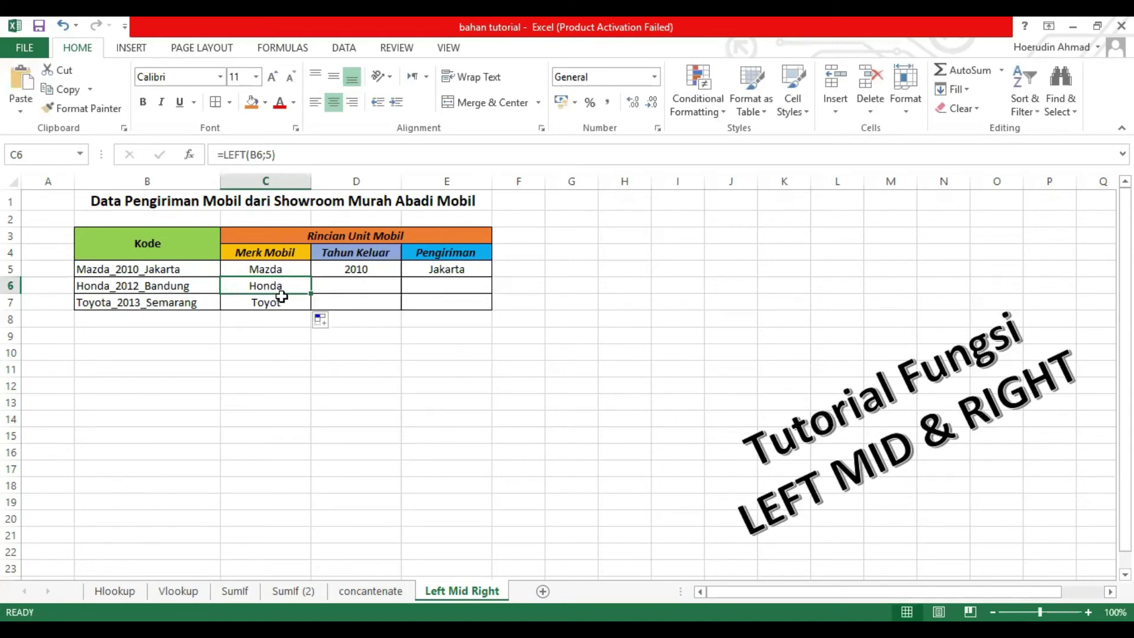
pyautogui.click(252, 300)
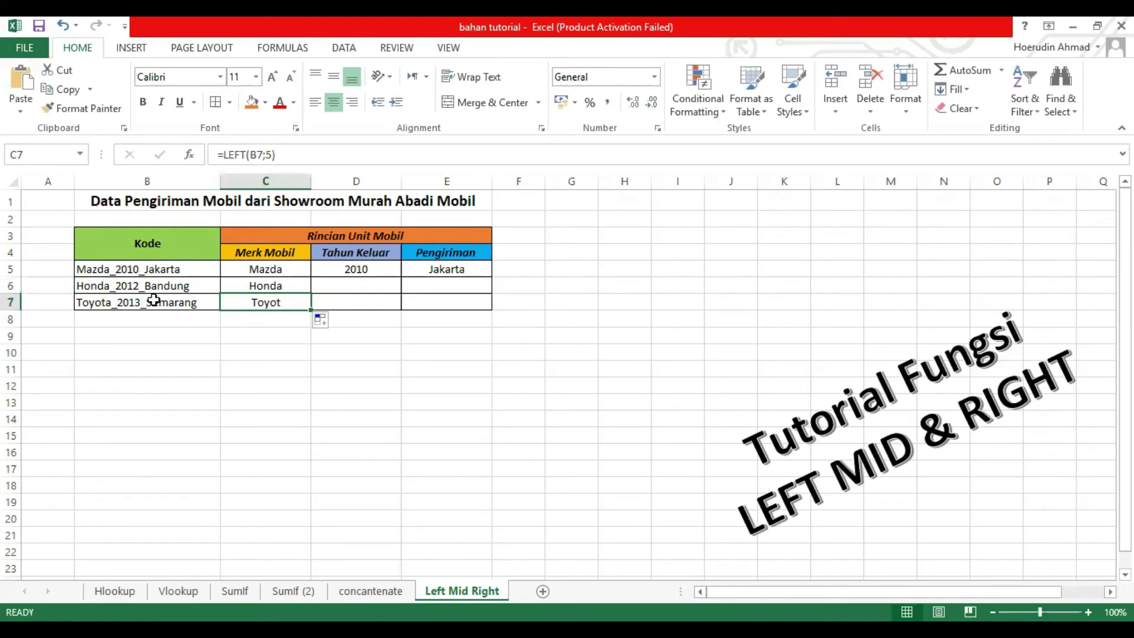
# Change C7's formula to =LEFT(B7;6) so it shows Toyota
pyautogui.click(273, 156)
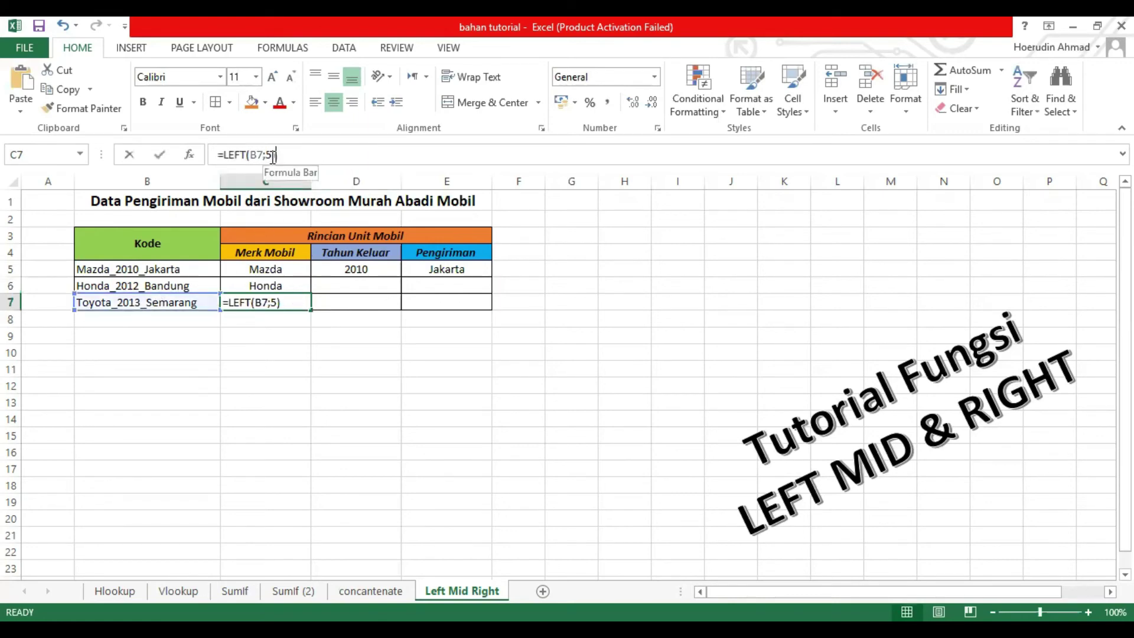
pyautogui.press('BackSpace')
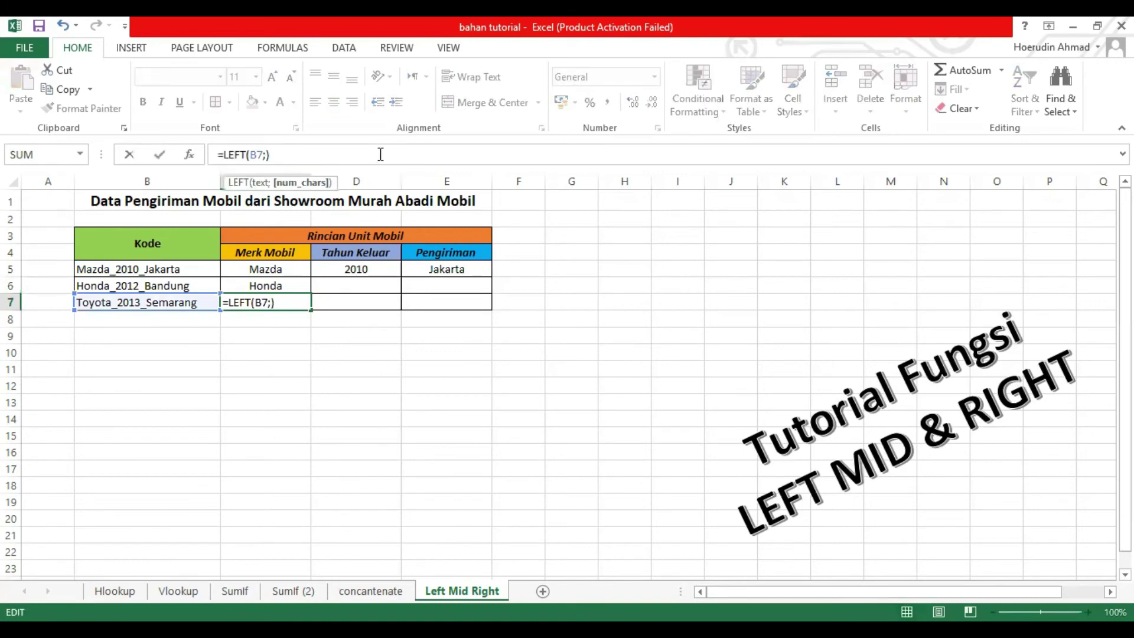
pyautogui.write('6')
pyautogui.press('Return')
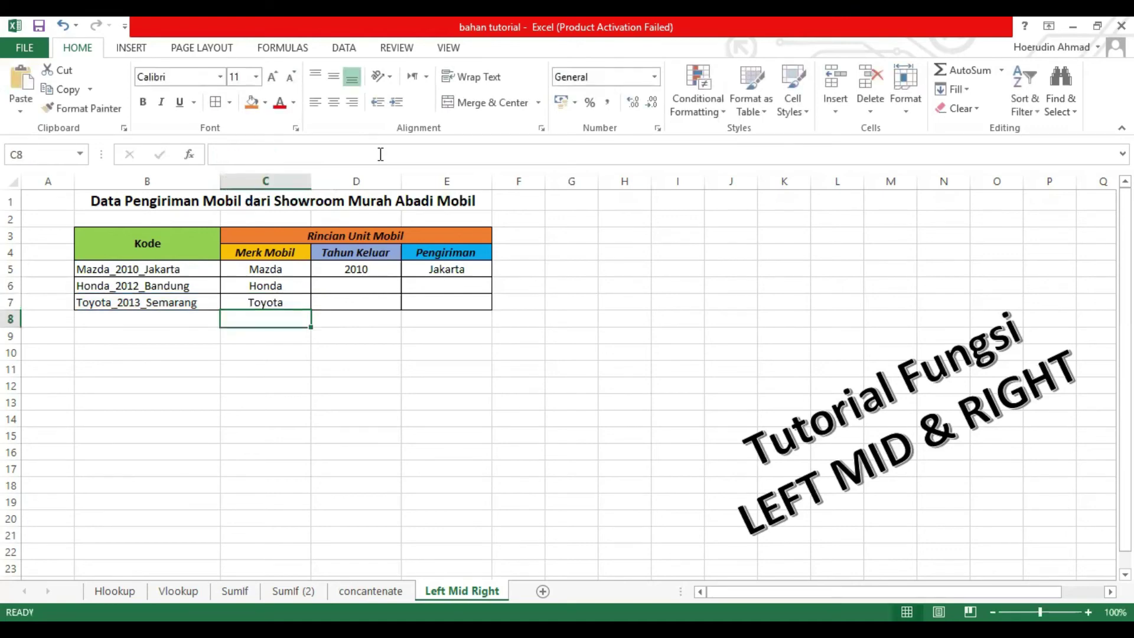
# Copy the MID year formula from D5 down to D6 and D7
pyautogui.click(373, 270)
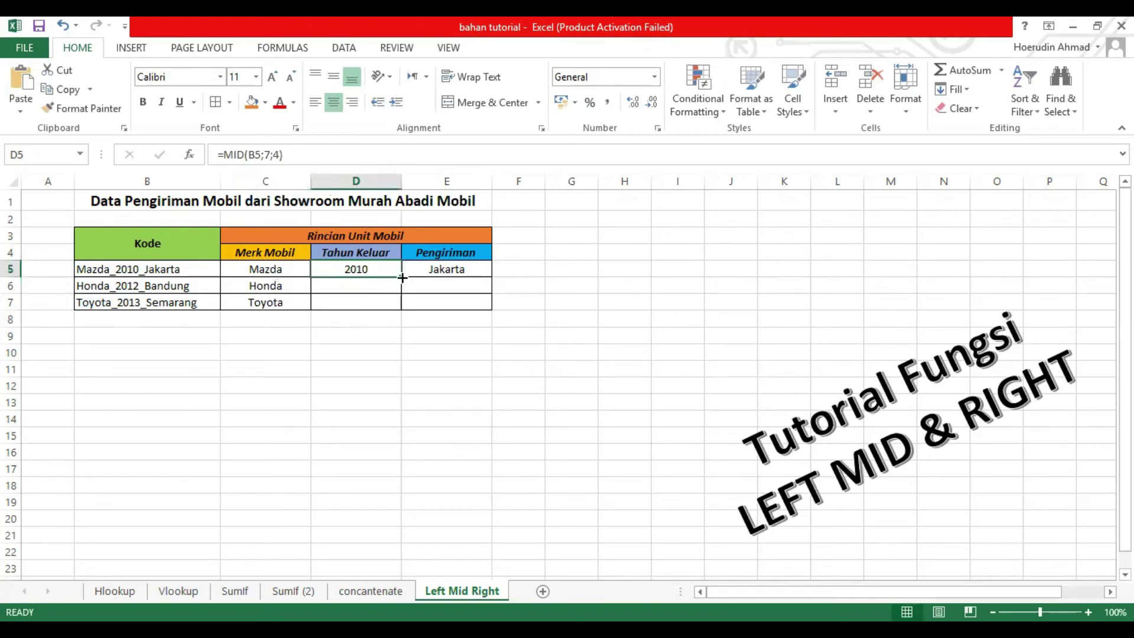
pyautogui.moveTo(402, 277); pyautogui.dragTo(400, 304)
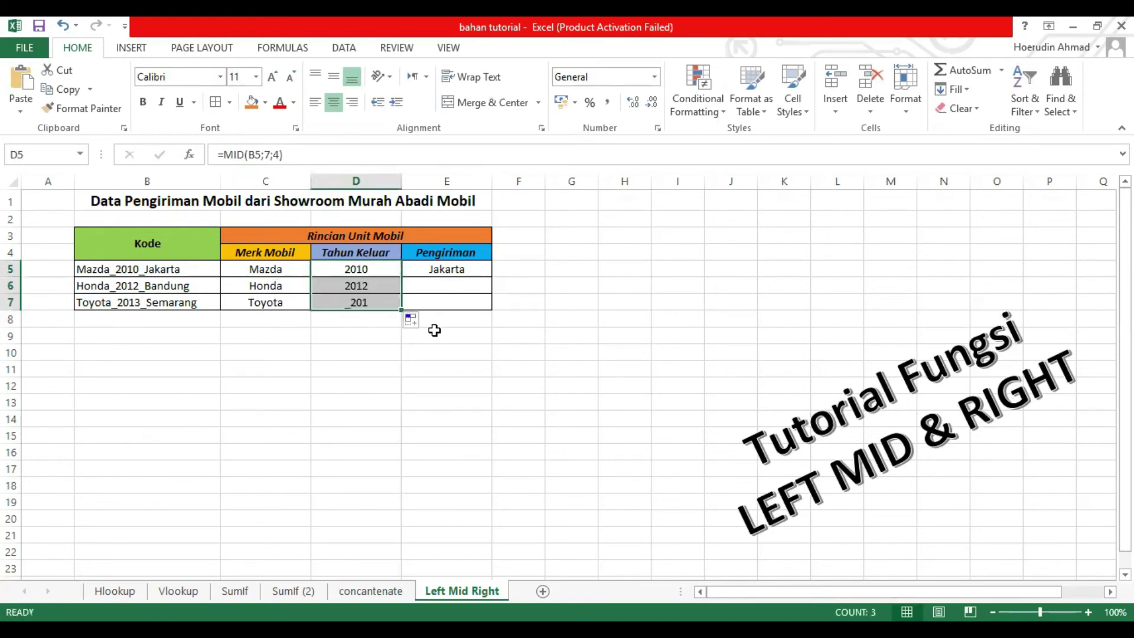
pyautogui.click(100, 306)
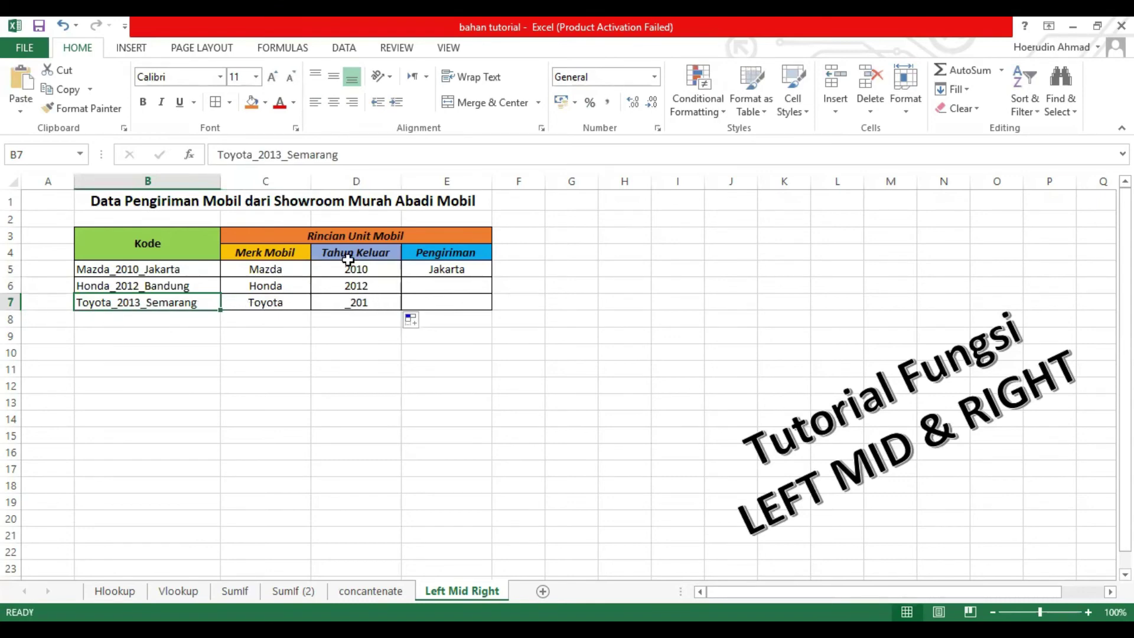
# Correct D7 to =MID(B7;8;4) so it shows 2013
pyautogui.click(342, 304)
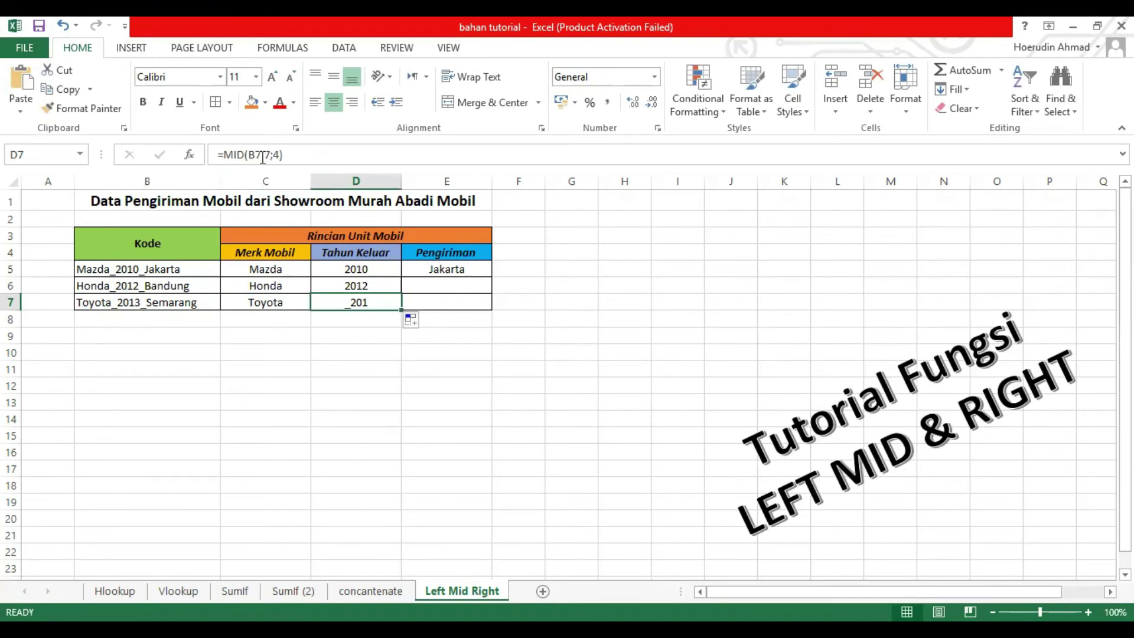
pyautogui.click(263, 155)
pyautogui.click(262, 154)
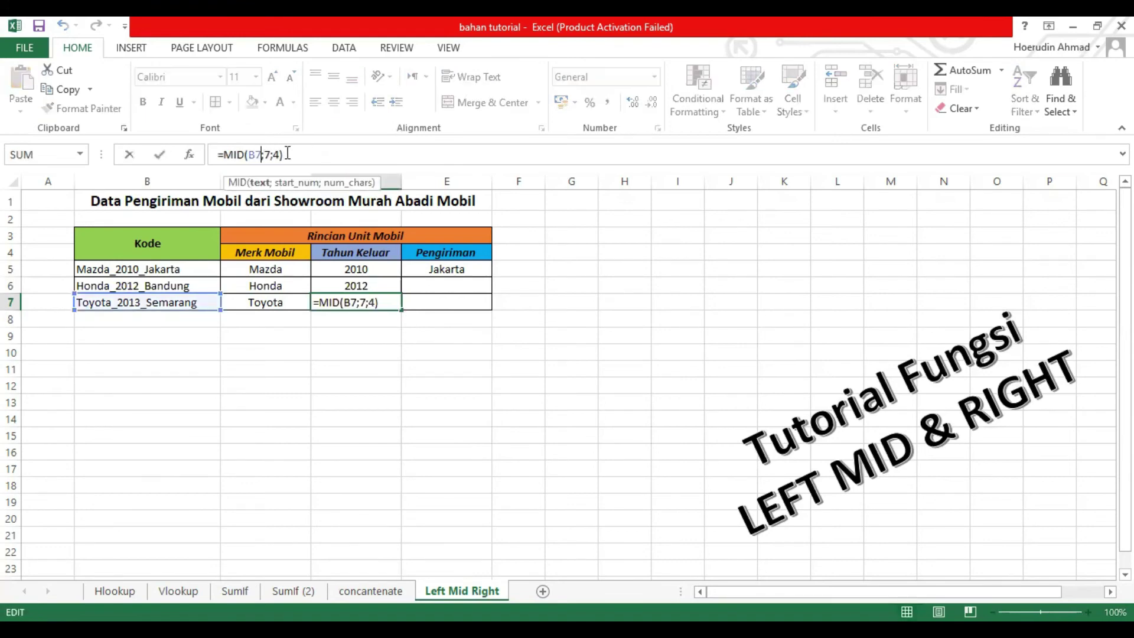
pyautogui.click(269, 155)
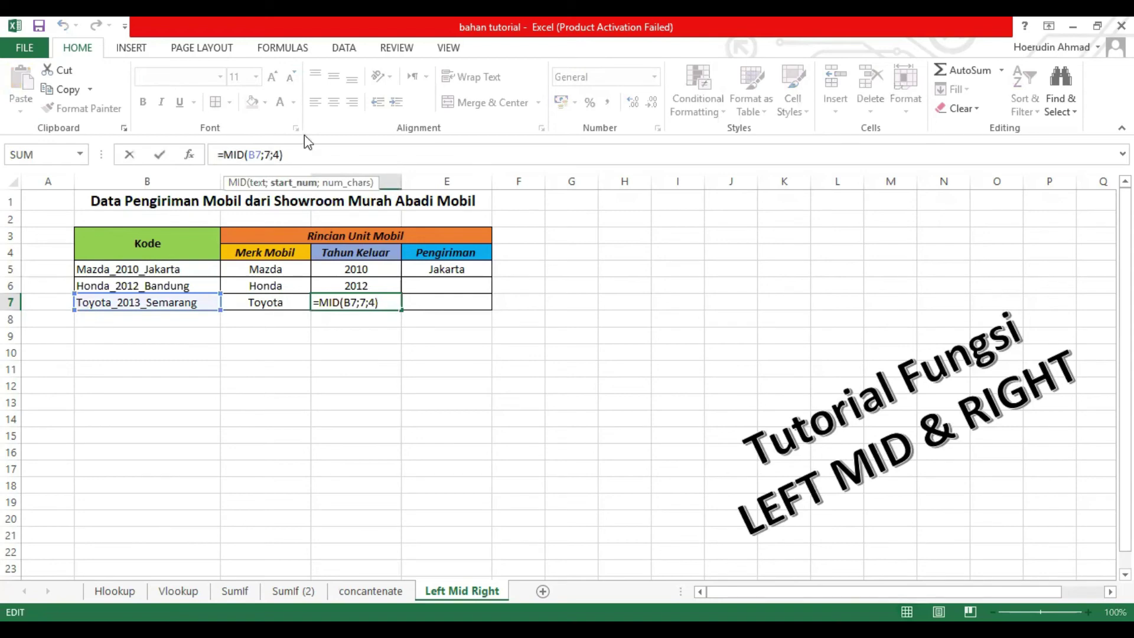
pyautogui.press('BackSpace')
pyautogui.write('8')
pyautogui.click(293, 153)
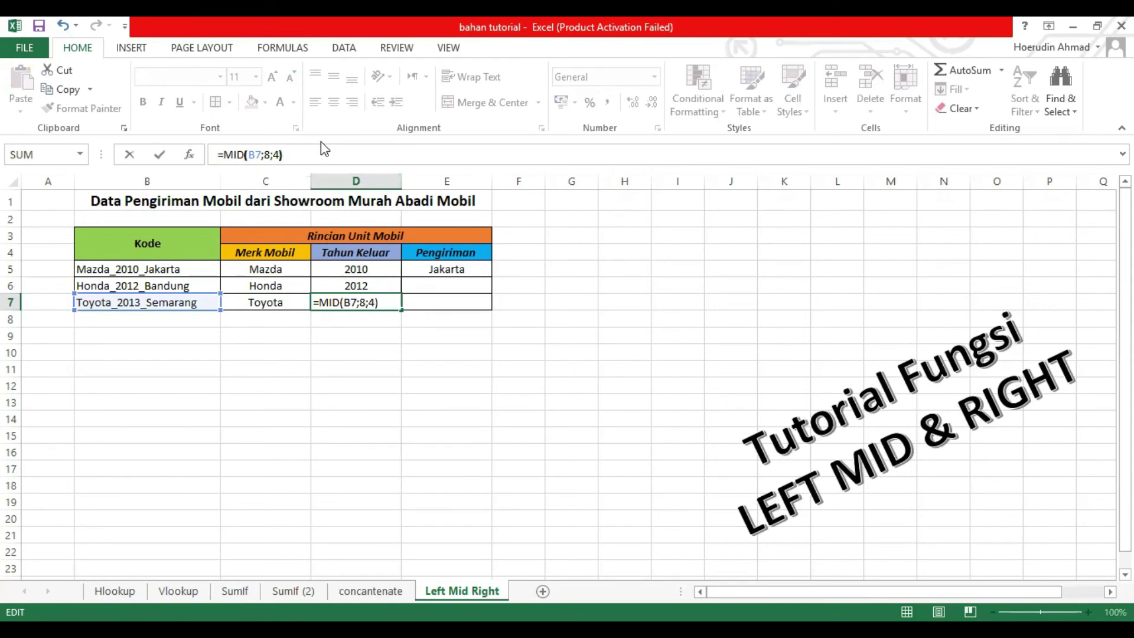
pyautogui.press('Left')
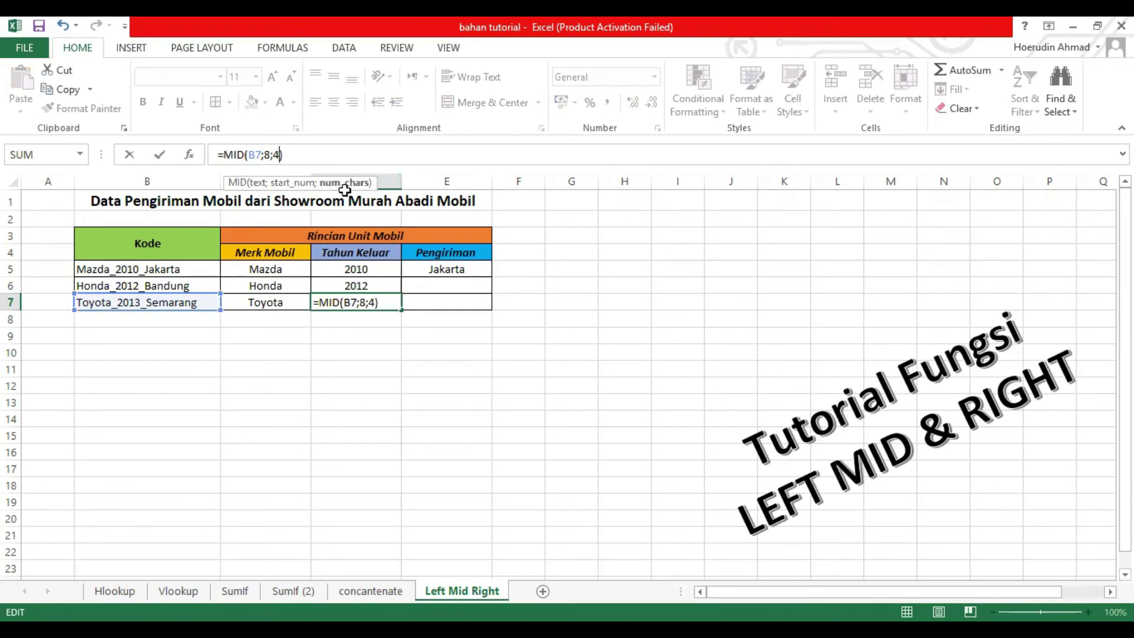
pyautogui.press('Return')
pyautogui.click(352, 299)
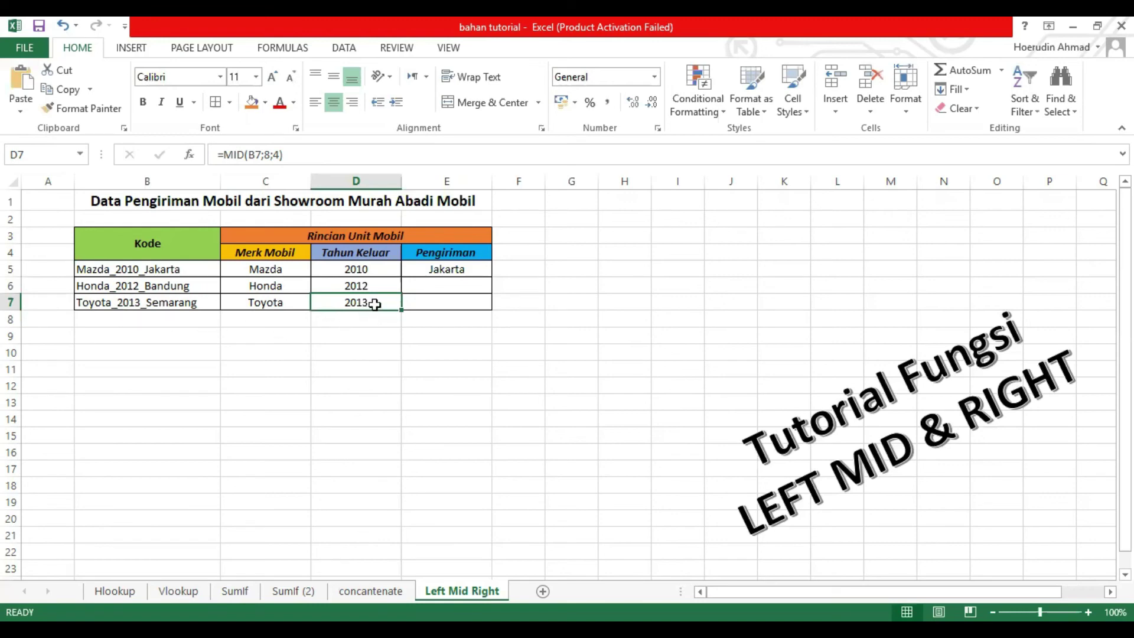
# Copy the RIGHT city formula from E5 down to E6 and E7, checking the Bandung result
pyautogui.click(449, 271)
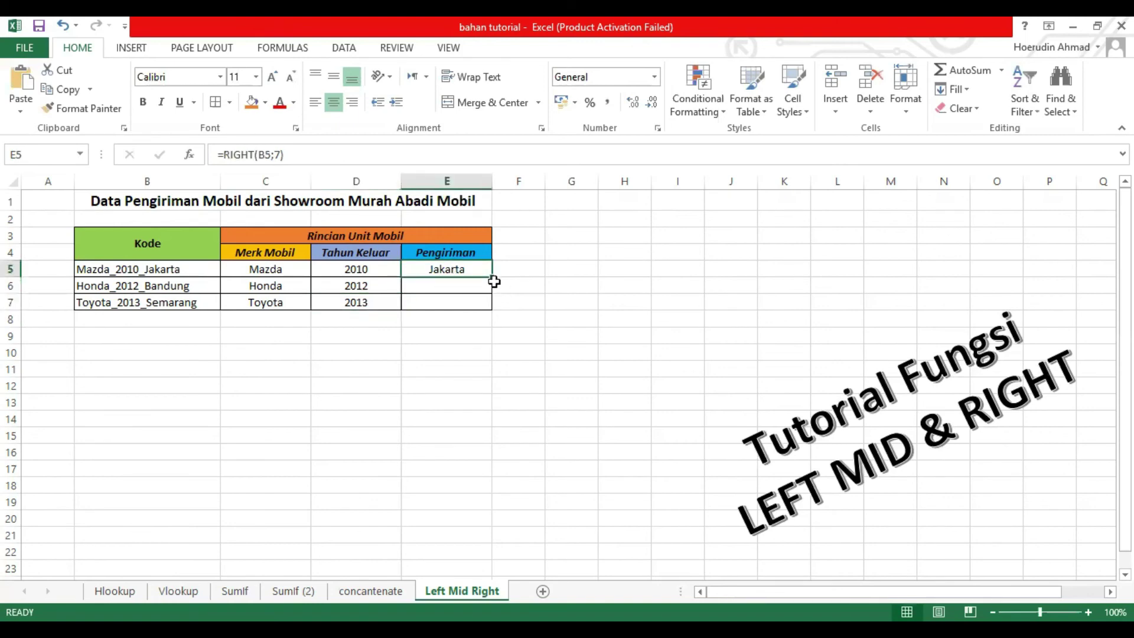
pyautogui.moveTo(492, 279); pyautogui.dragTo(491, 309)
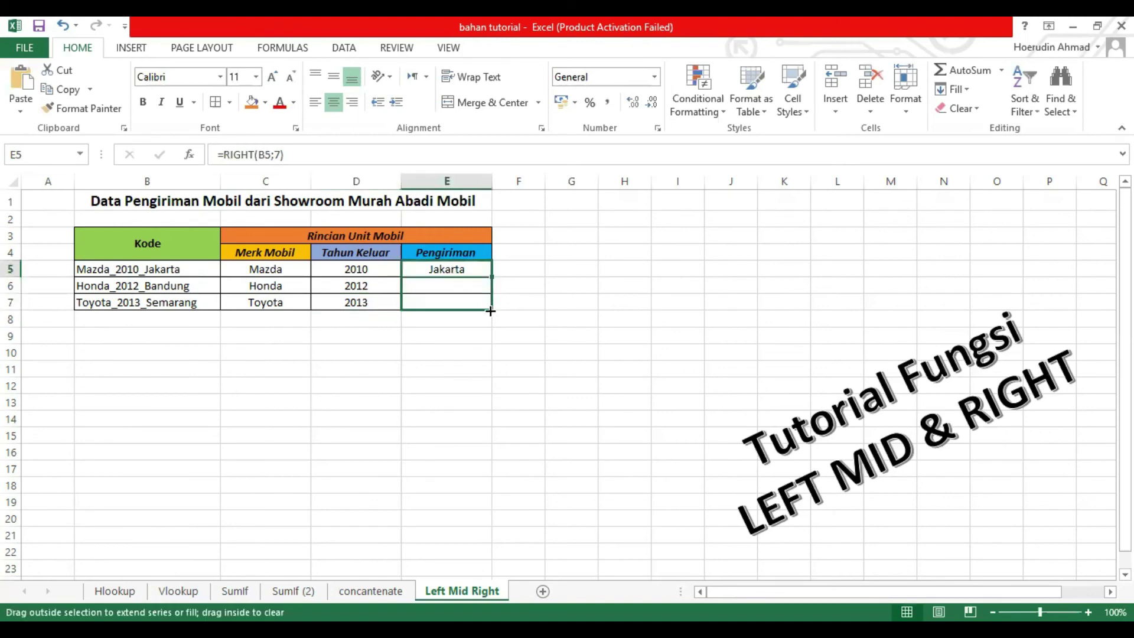
pyautogui.click(453, 363)
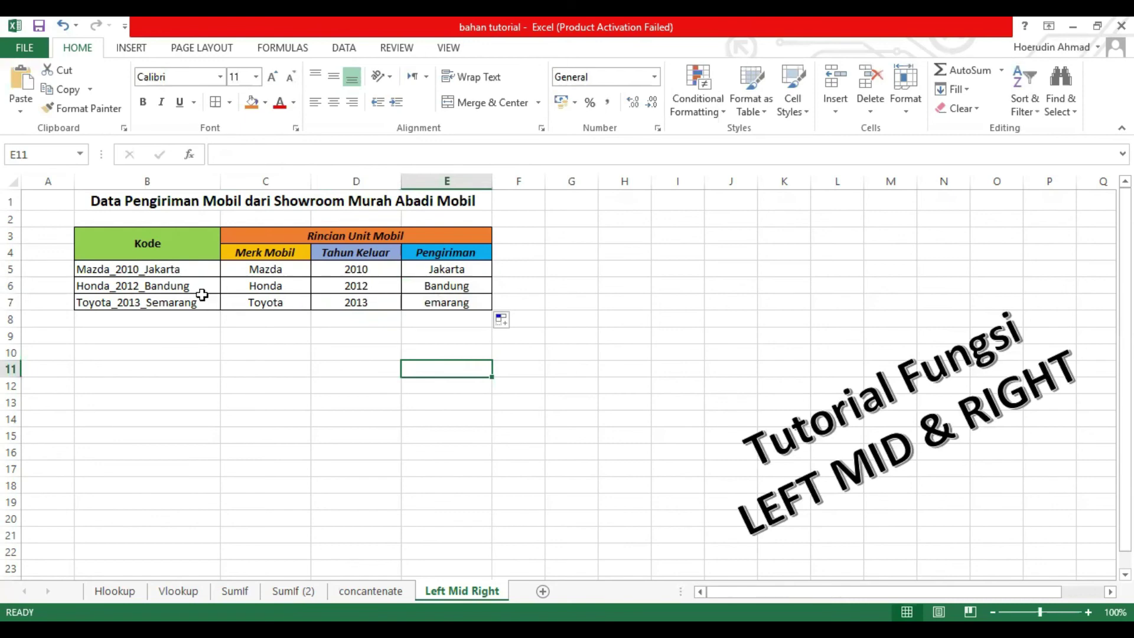
pyautogui.click(443, 284)
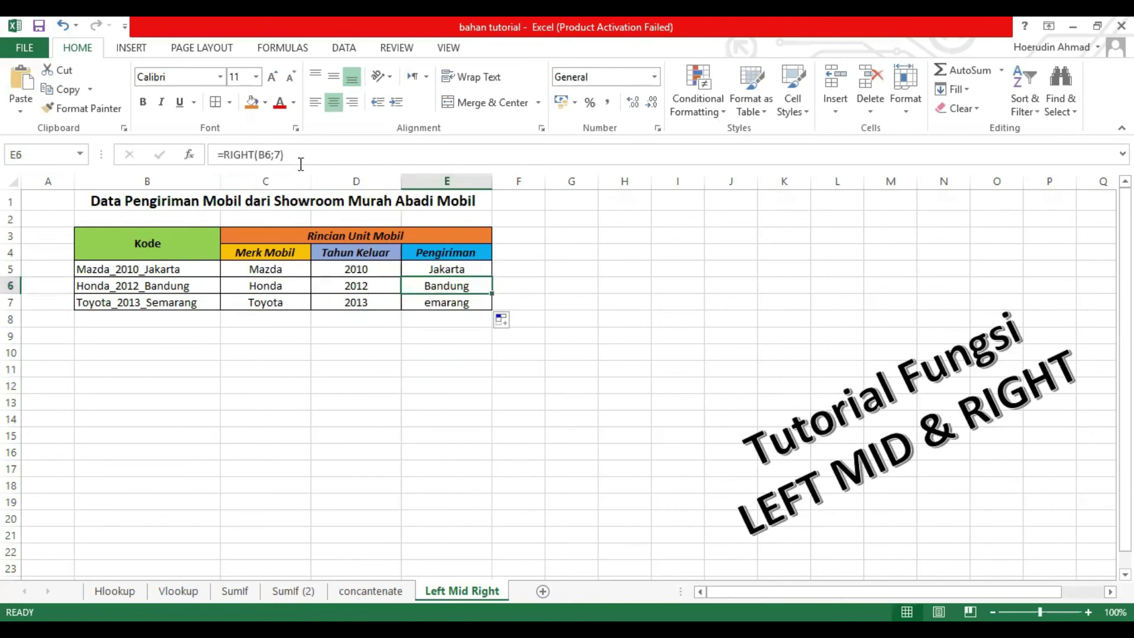
pyautogui.click(586, 269)
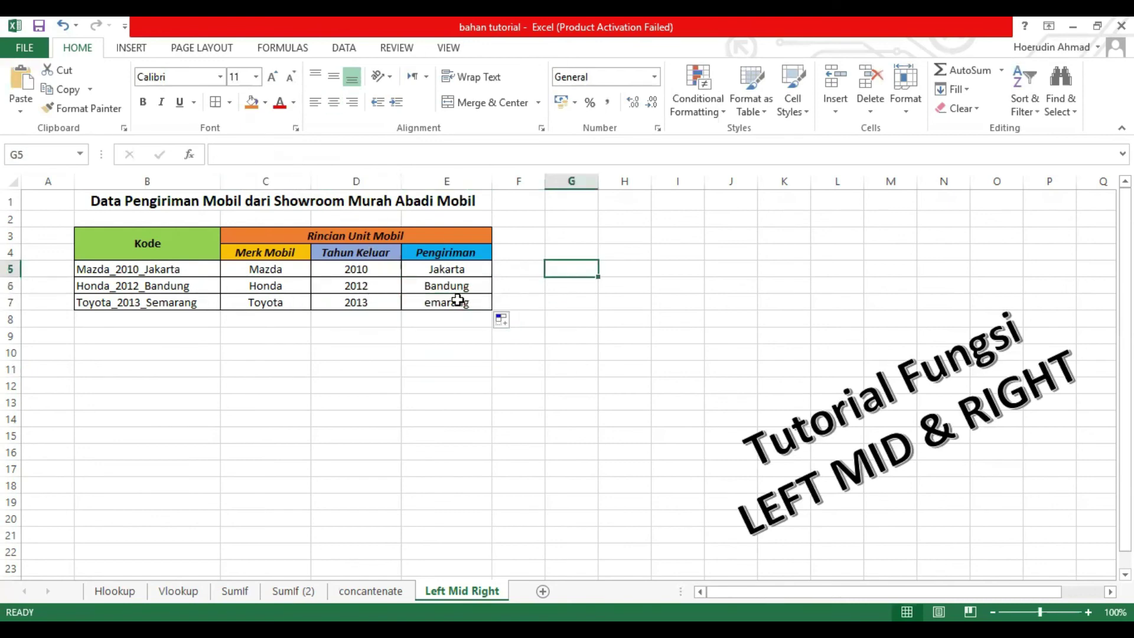
# Correct E7 to =RIGHT(B7;8) so it shows Semarang instead of emarang
pyautogui.click(456, 301)
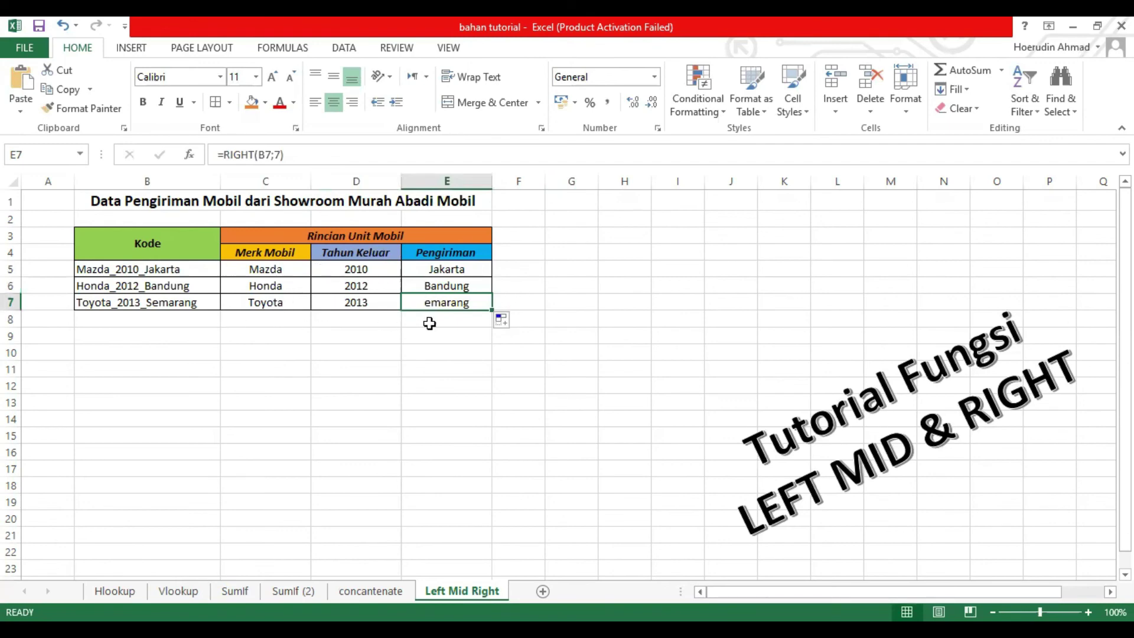
pyautogui.click(281, 154)
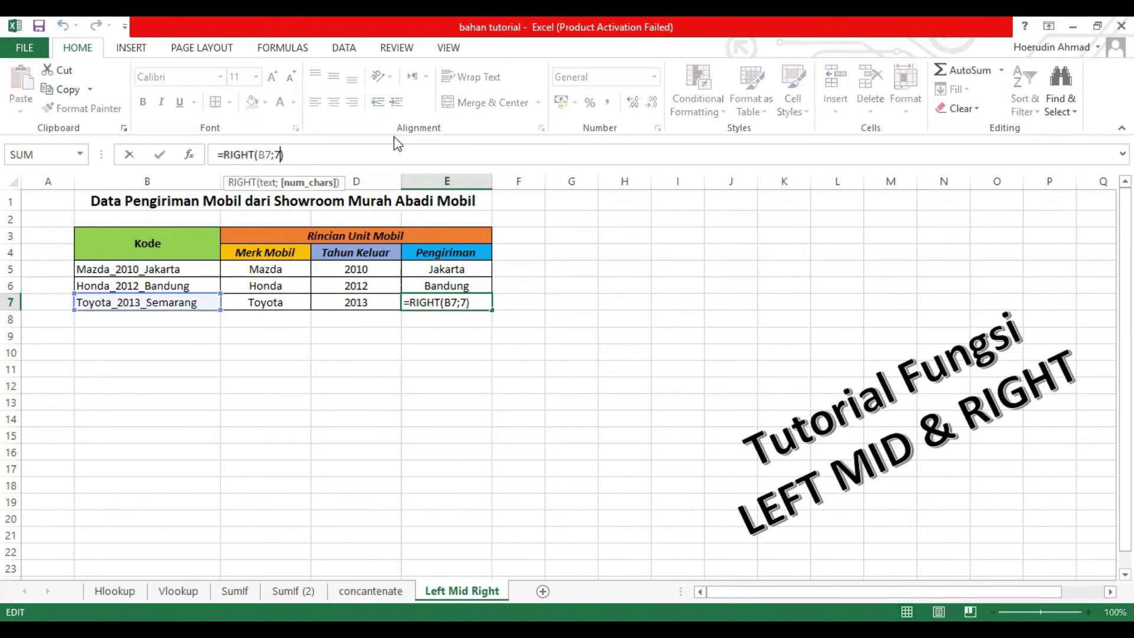
pyautogui.press('BackSpace')
pyautogui.write('8')
pyautogui.press('Return')
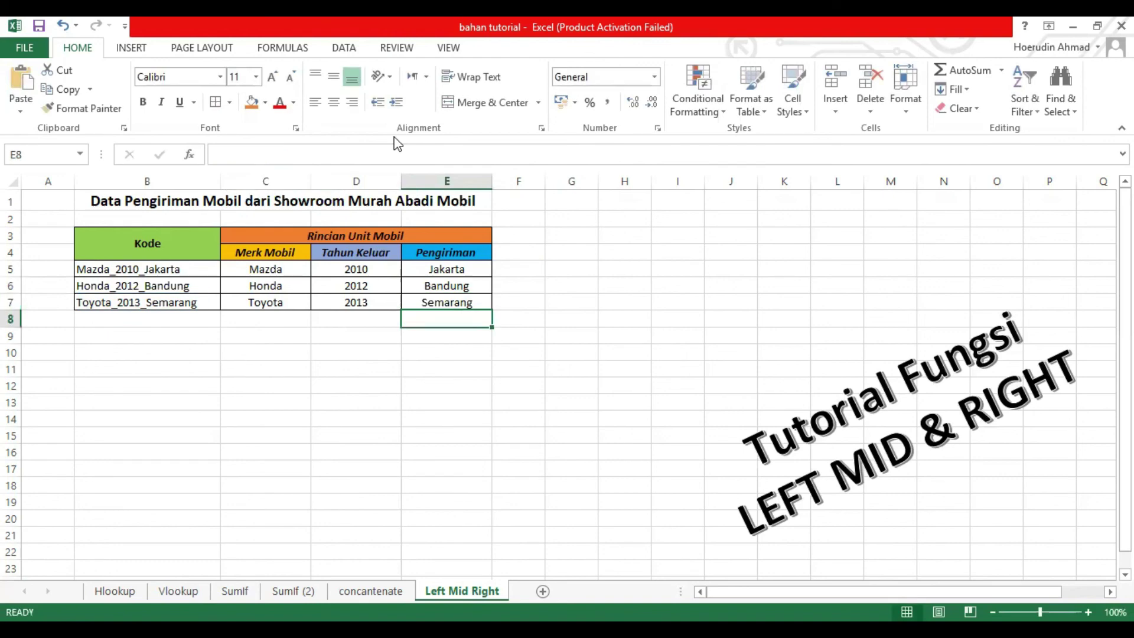
pyautogui.click(456, 380)
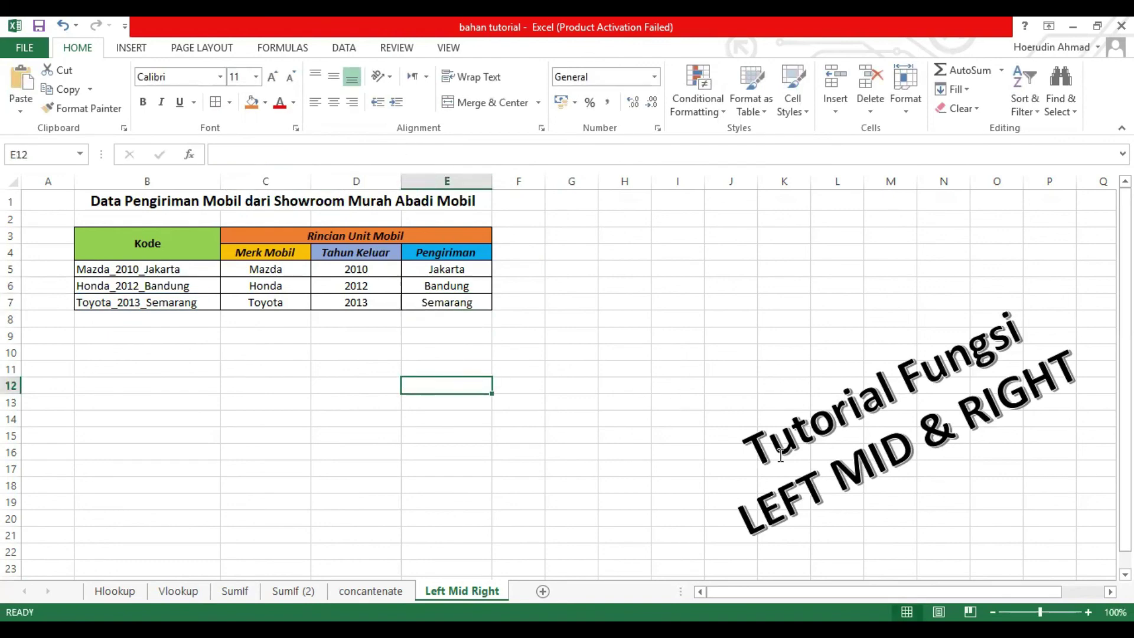
# Drag the 'Tutorial Fungsi LEFT MID & RIGHT' title box up and left, then deselect it
pyautogui.click(736, 341)
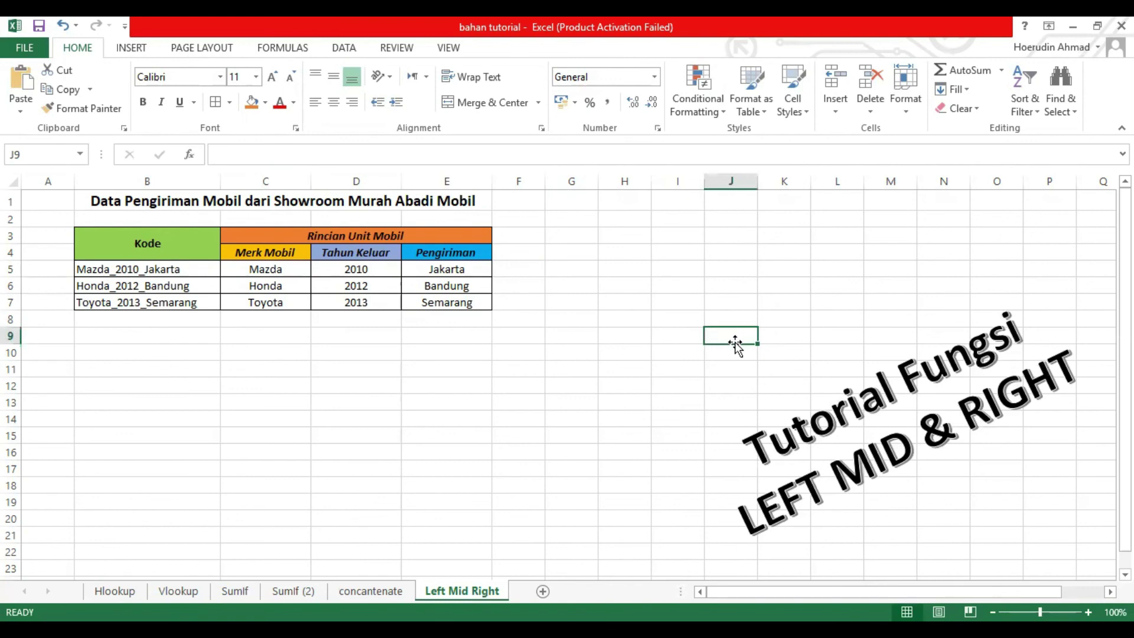
pyautogui.click(867, 414)
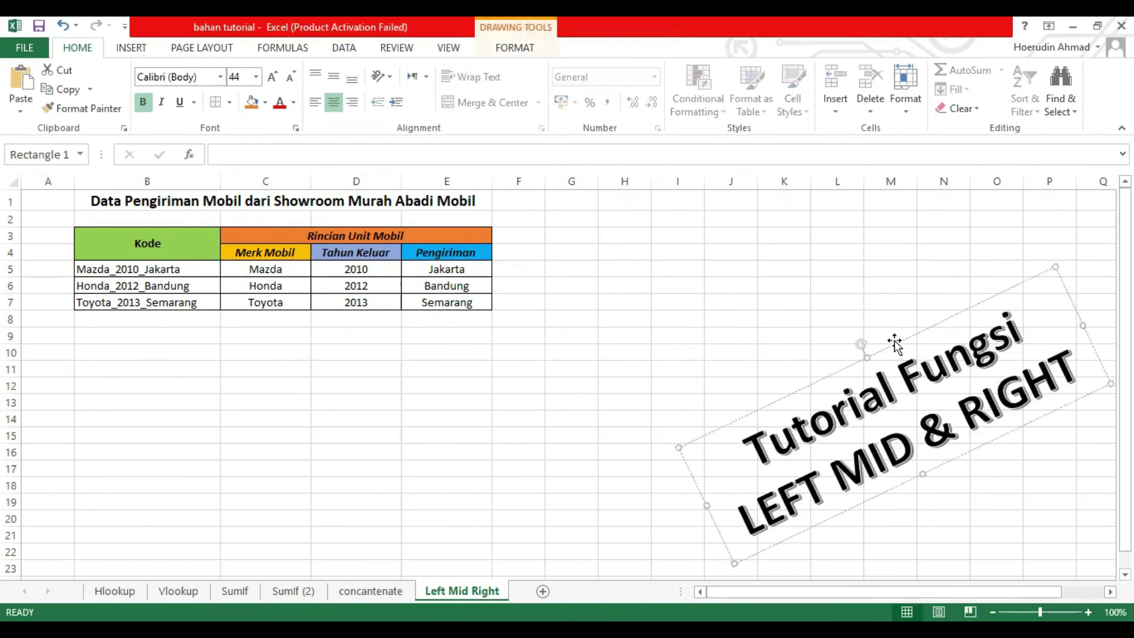
pyautogui.moveTo(893, 343); pyautogui.dragTo(873, 312)
pyautogui.click(636, 299)
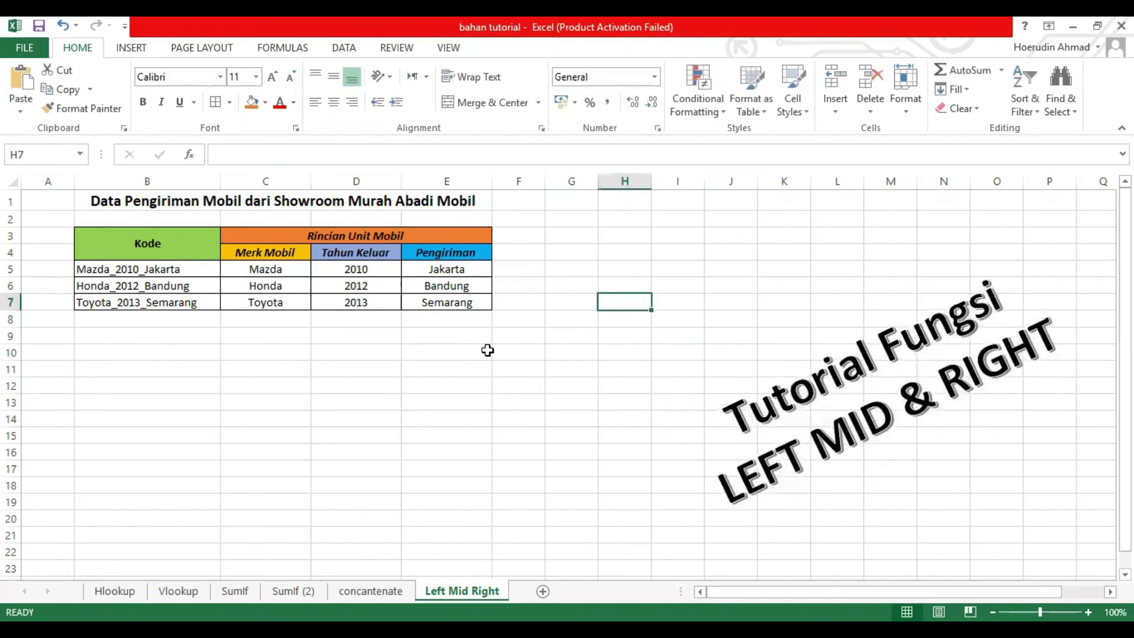